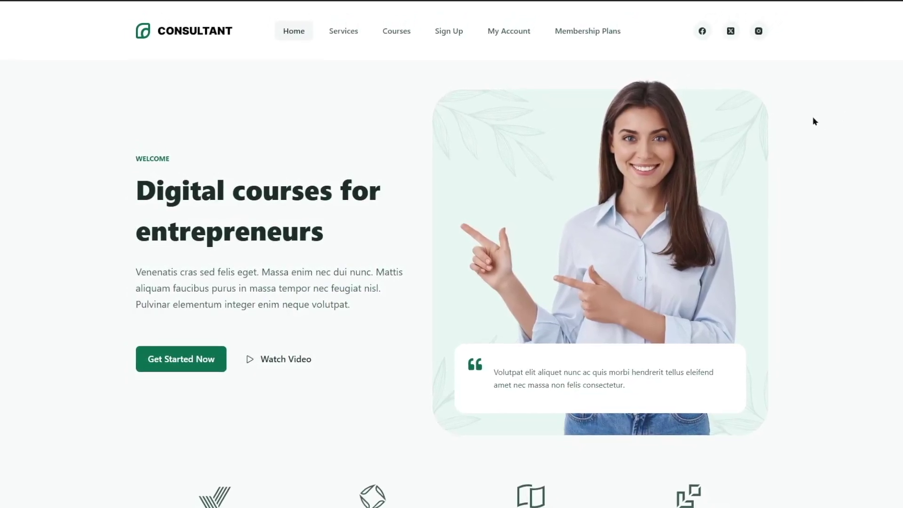
Step: View the free Entrepreneurship 101 course page from Courses, then return to the admin Dashboard
{"action": "scroll", "coordinate": [822, 117], "scroll_direction": "down", "scroll_amount": 4}
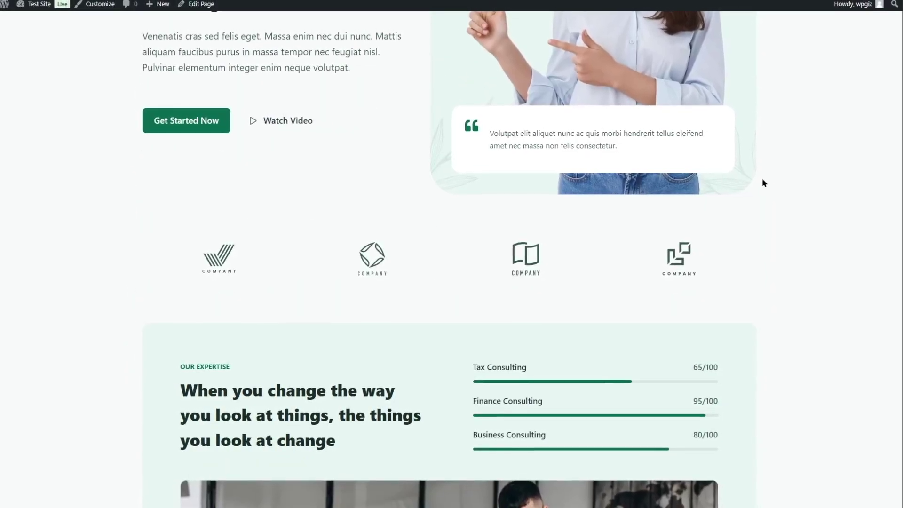
{"action": "scroll", "coordinate": [762, 178], "scroll_direction": "up", "scroll_amount": 5}
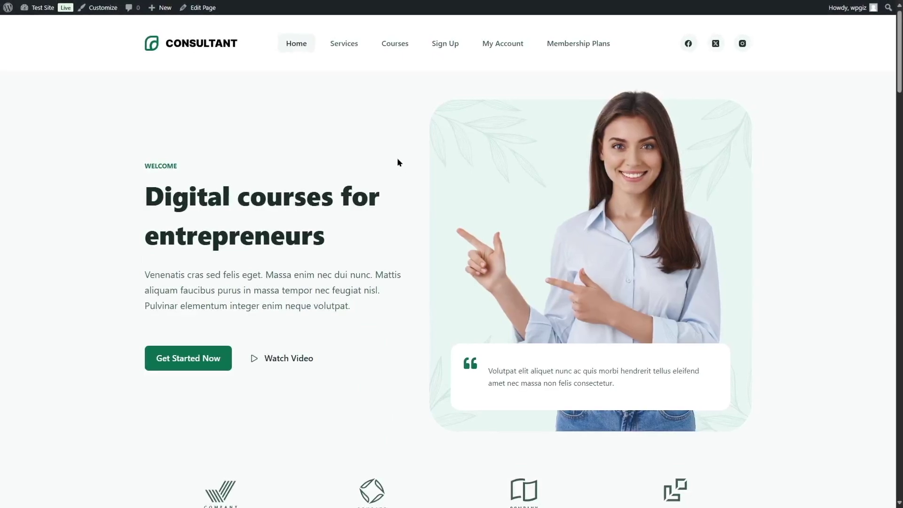
{"action": "scroll", "coordinate": [397, 157], "scroll_direction": "down", "scroll_amount": 5}
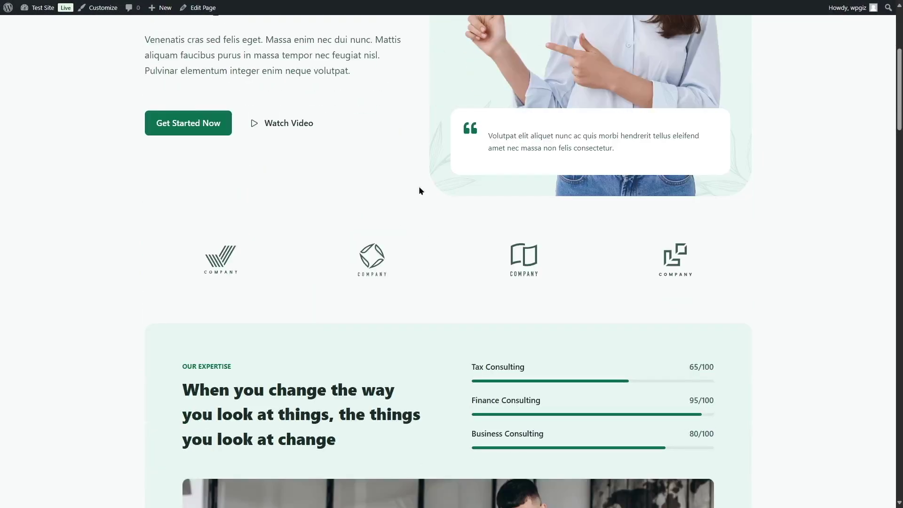
{"action": "scroll", "coordinate": [369, 275], "scroll_direction": "up", "scroll_amount": 5}
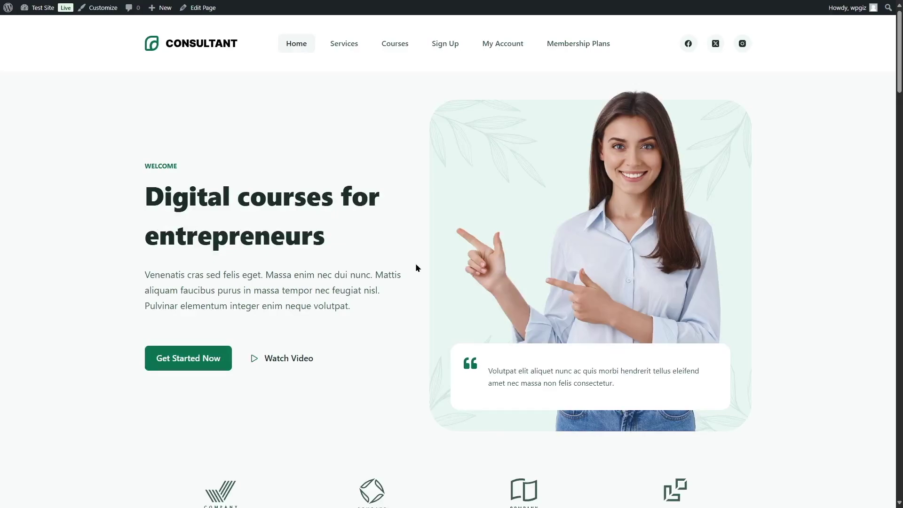
{"action": "left_click", "coordinate": [395, 48]}
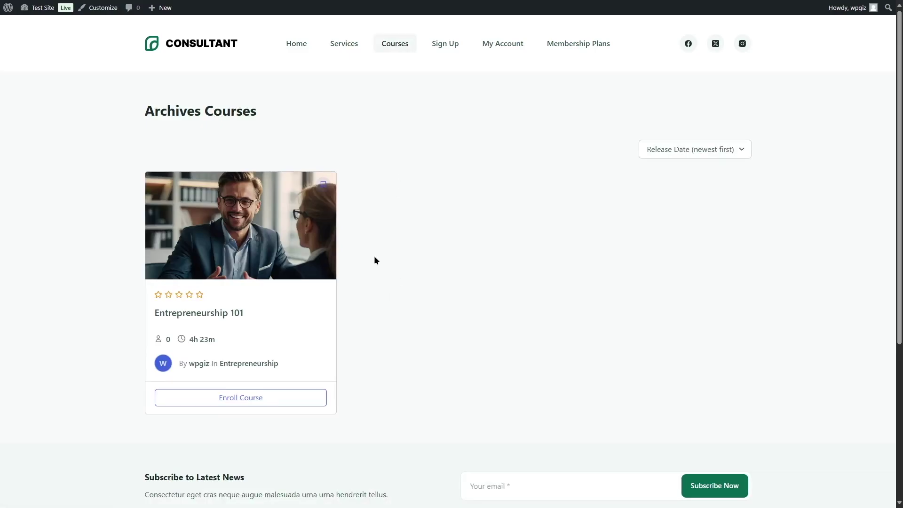
{"action": "left_click", "coordinate": [234, 236]}
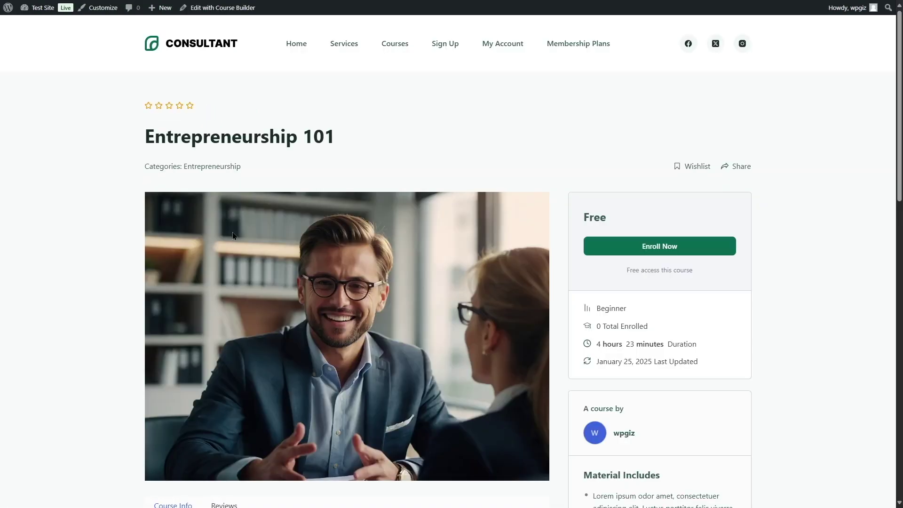
{"action": "scroll", "coordinate": [298, 272], "scroll_direction": "down", "scroll_amount": 4}
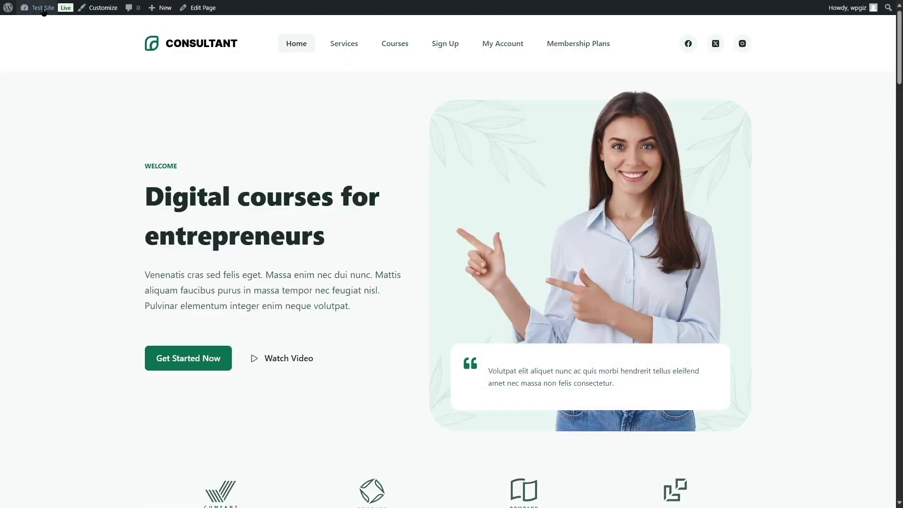
{"action": "mouse_move", "coordinate": [43, 7]}
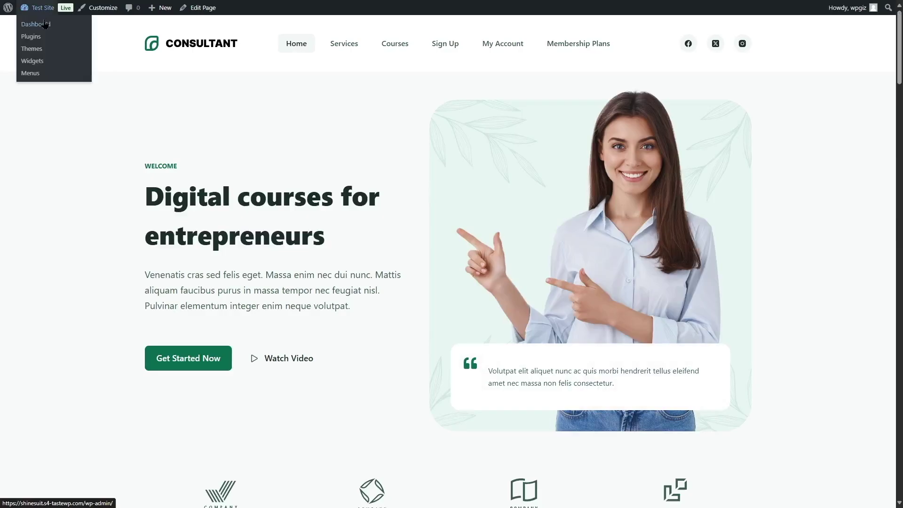
{"action": "left_click", "coordinate": [45, 25]}
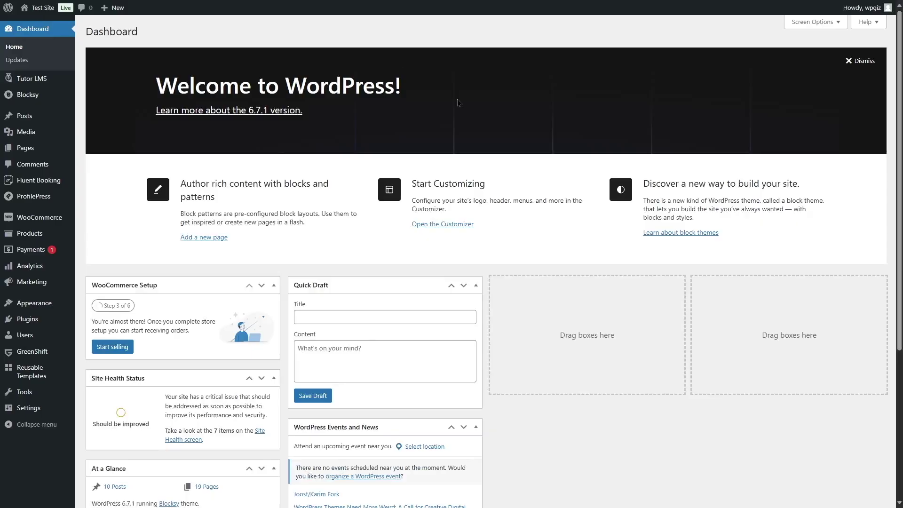
Step: Open the ProfilePress Dashboard with its Get started with Paid Memberships checklist
{"action": "mouse_move", "coordinate": [42, 81]}
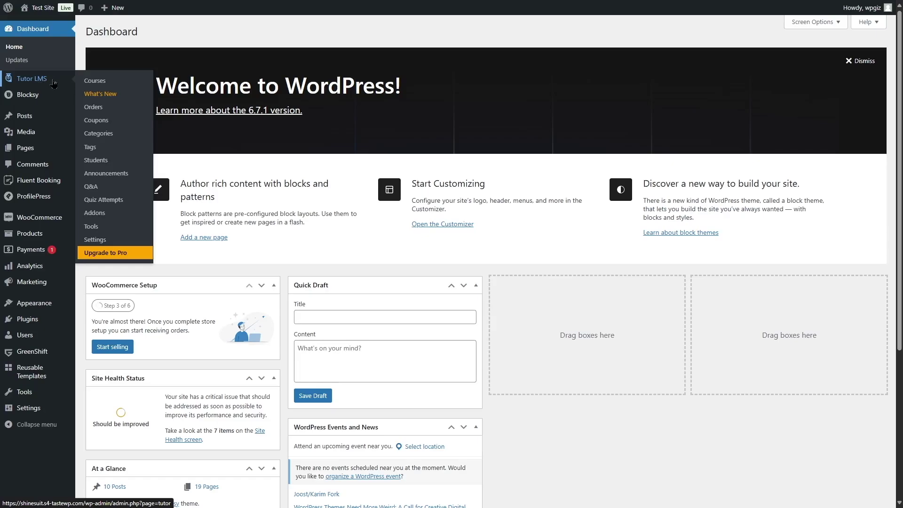
{"action": "mouse_move", "coordinate": [43, 200]}
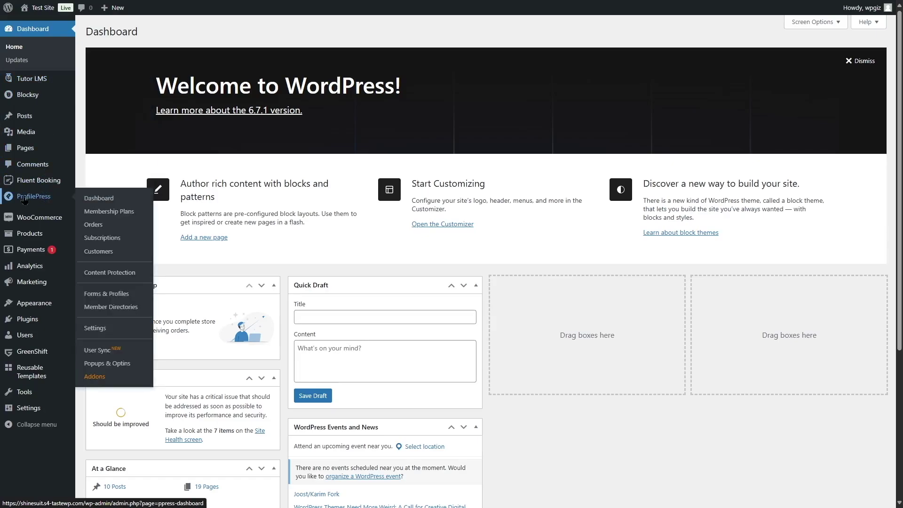
{"action": "left_click", "coordinate": [99, 200]}
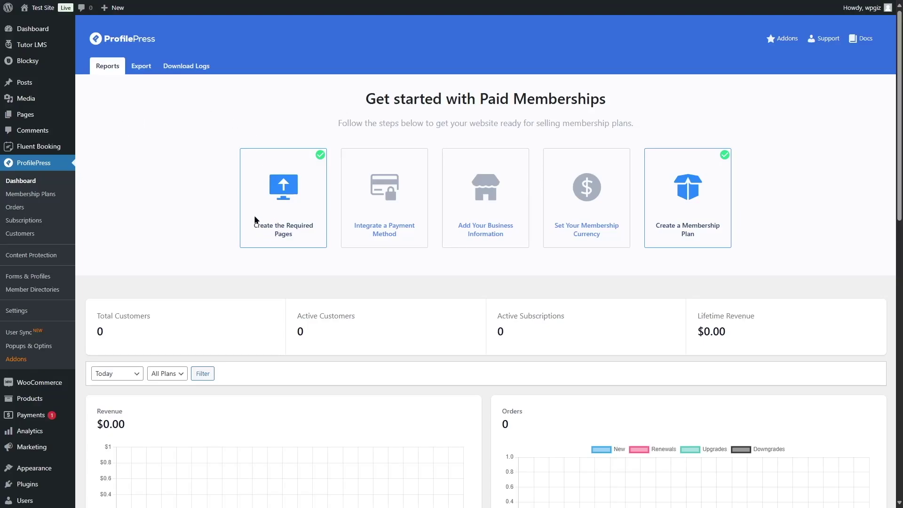
Step: Browse the 21 site pages, including the ProfilePress Checkout, Log In and Sign Up pages
{"action": "left_click", "coordinate": [278, 234]}
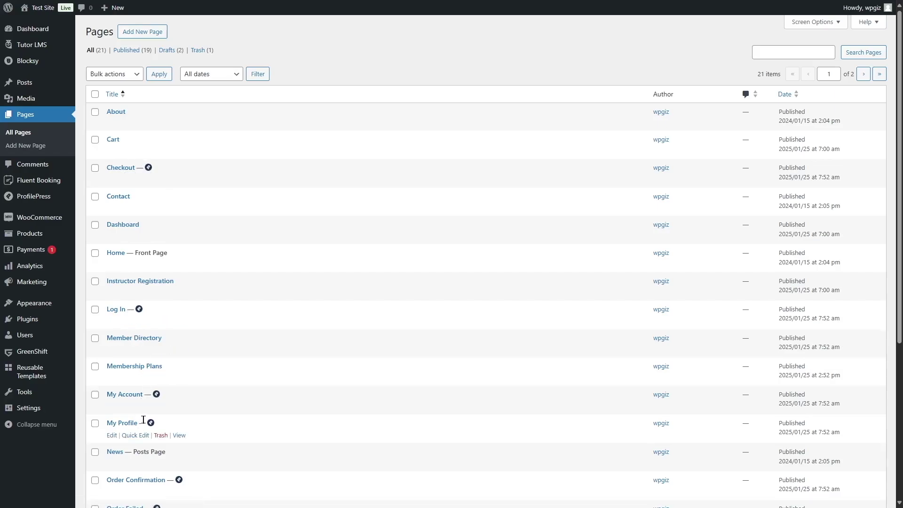
{"action": "scroll", "coordinate": [143, 420], "scroll_direction": "down", "scroll_amount": 3}
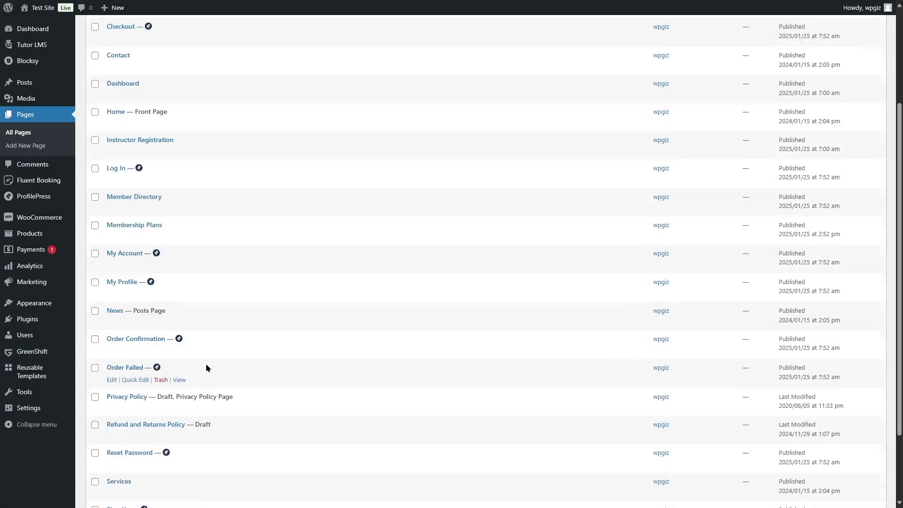
{"action": "scroll", "coordinate": [206, 366], "scroll_direction": "down", "scroll_amount": 2}
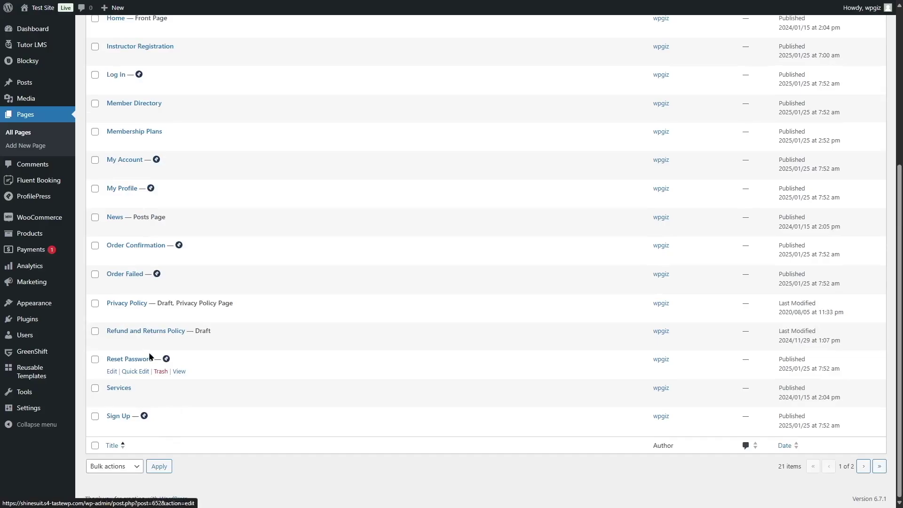
{"action": "scroll", "coordinate": [165, 267], "scroll_direction": "up", "scroll_amount": 5}
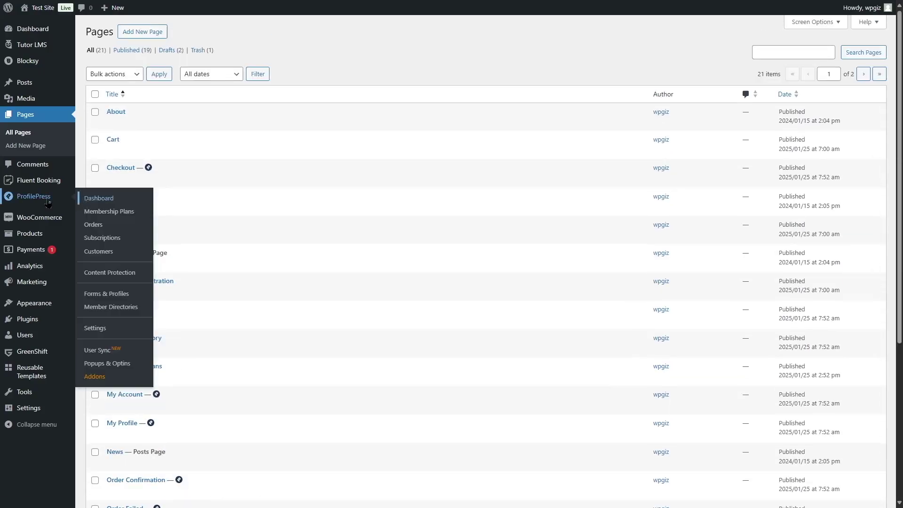
Step: From Membership Plans, open the Silver plan ($50.00/month, $10.00 signup fee) for editing
{"action": "left_click", "coordinate": [48, 202]}
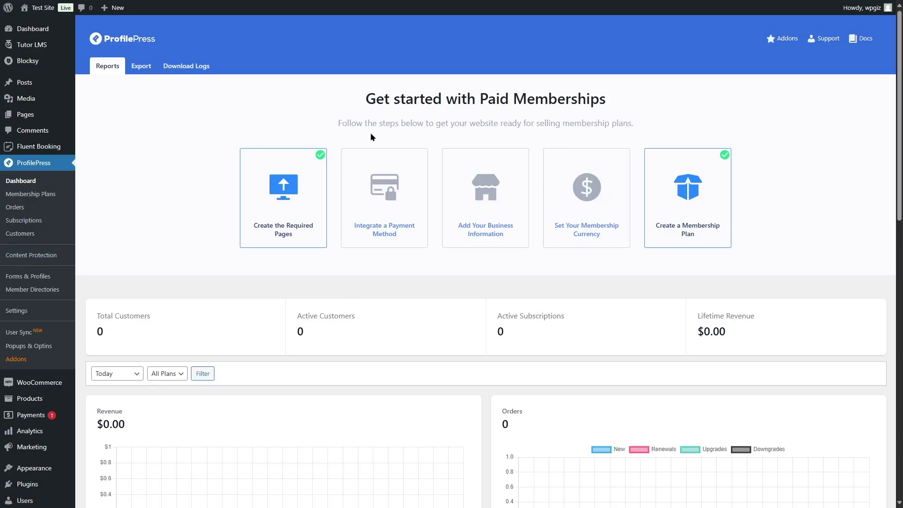
{"action": "left_click", "coordinate": [49, 198]}
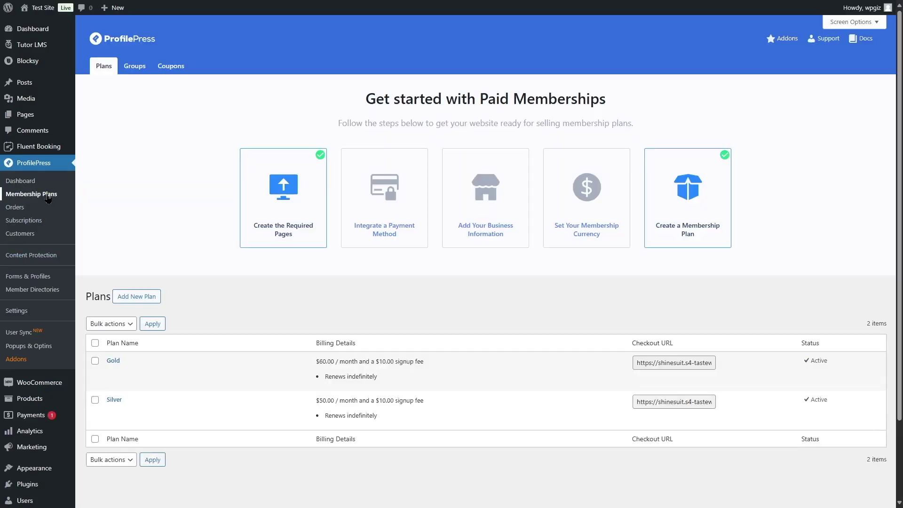
{"action": "scroll", "coordinate": [265, 205], "scroll_direction": "down", "scroll_amount": 2}
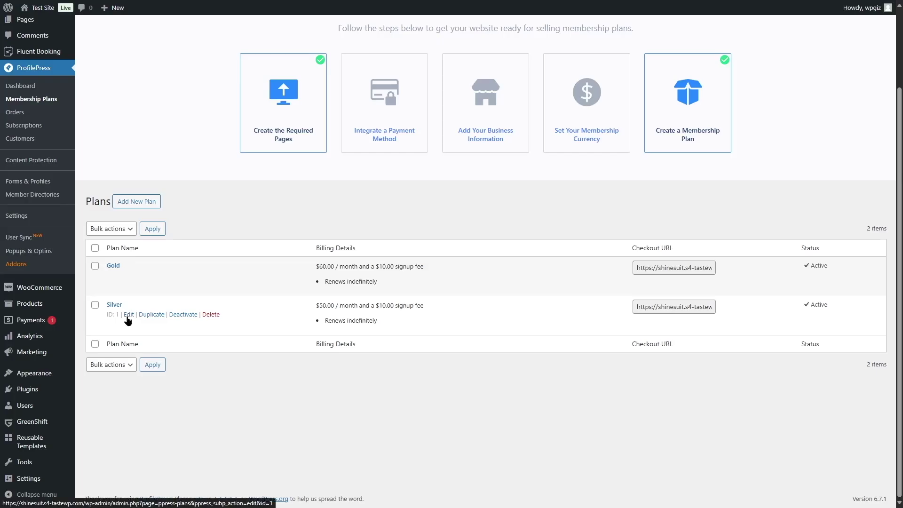
{"action": "left_click", "coordinate": [127, 317]}
{"action": "scroll", "coordinate": [264, 275], "scroll_direction": "down", "scroll_amount": 3}
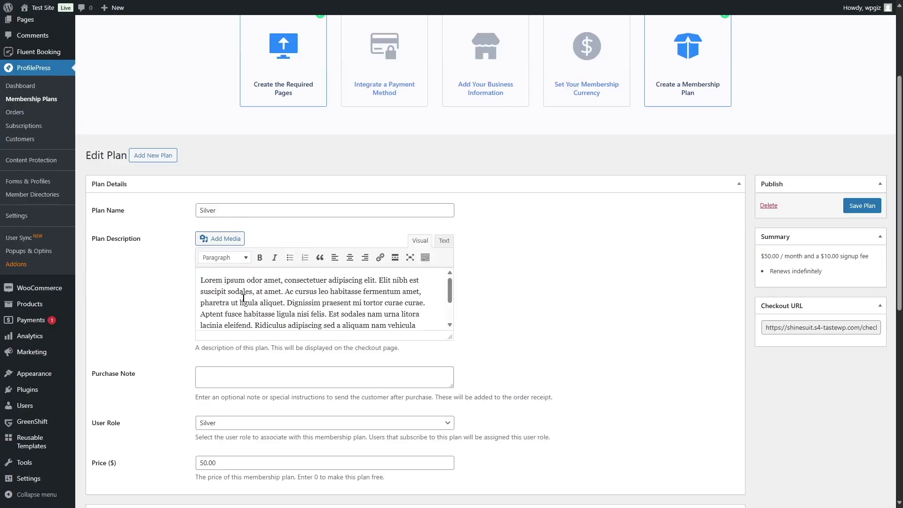
{"action": "scroll", "coordinate": [243, 297], "scroll_direction": "down", "scroll_amount": 5}
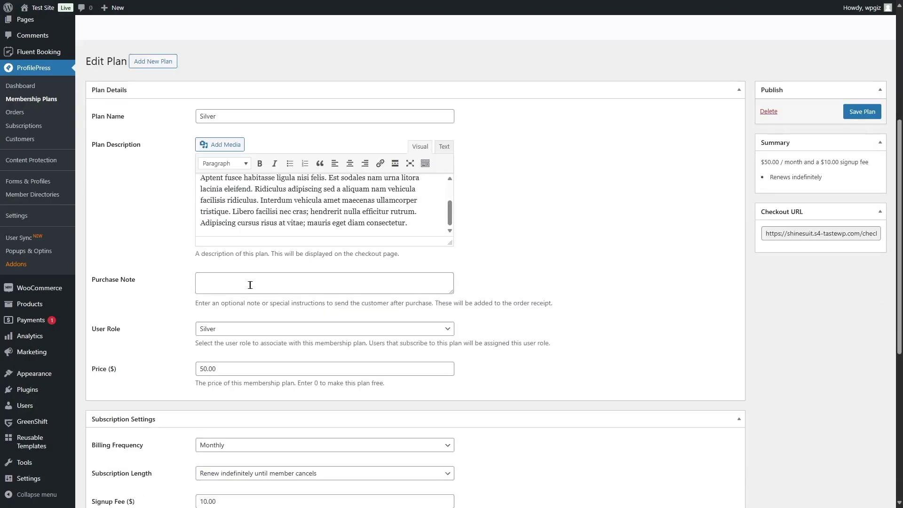
{"action": "left_click", "coordinate": [219, 334]}
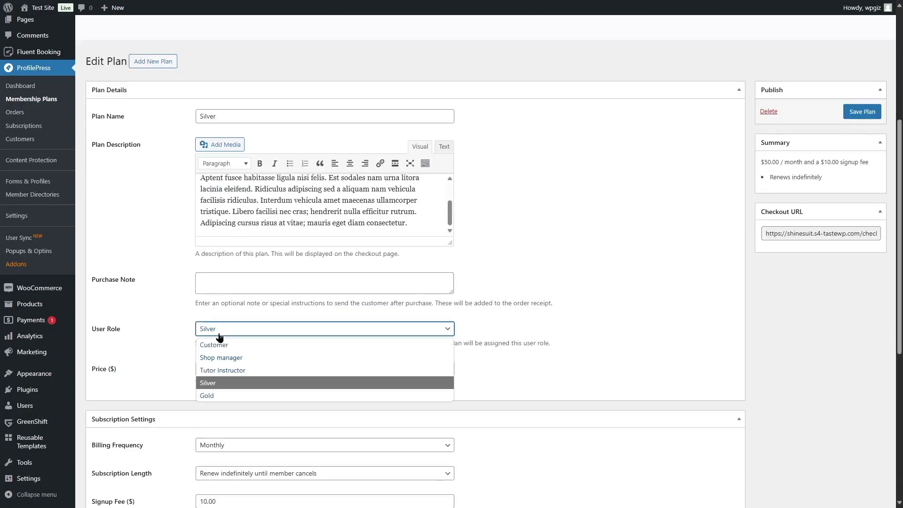
{"action": "left_click", "coordinate": [207, 383]}
{"action": "scroll", "coordinate": [224, 365], "scroll_direction": "down", "scroll_amount": 2}
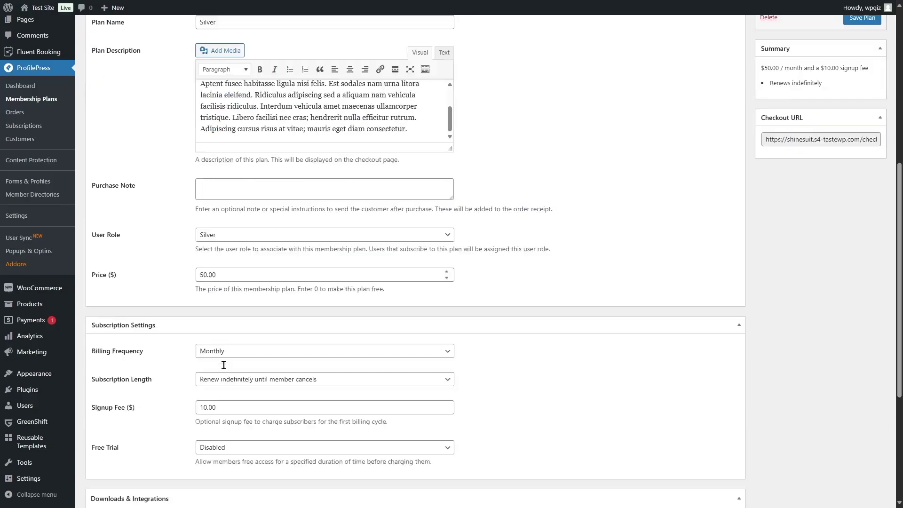
{"action": "scroll", "coordinate": [225, 281], "scroll_direction": "down", "scroll_amount": 2}
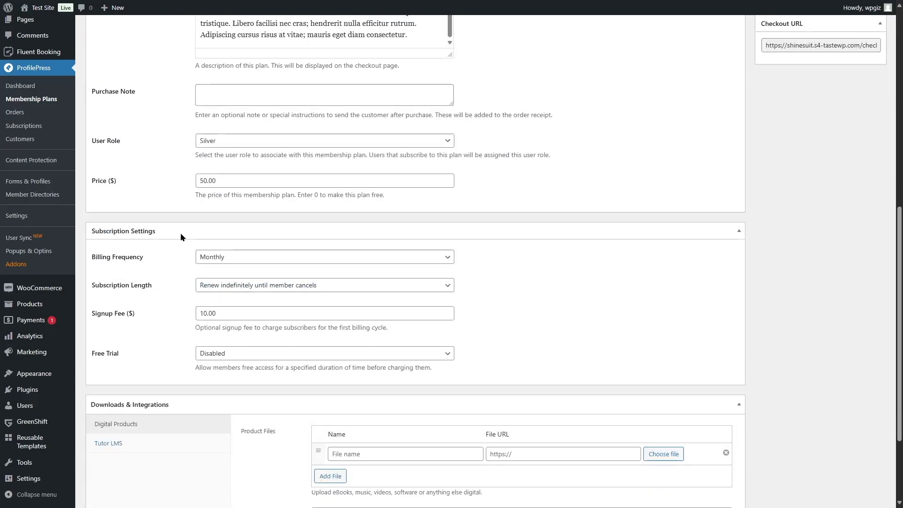
{"action": "left_click", "coordinate": [218, 259]}
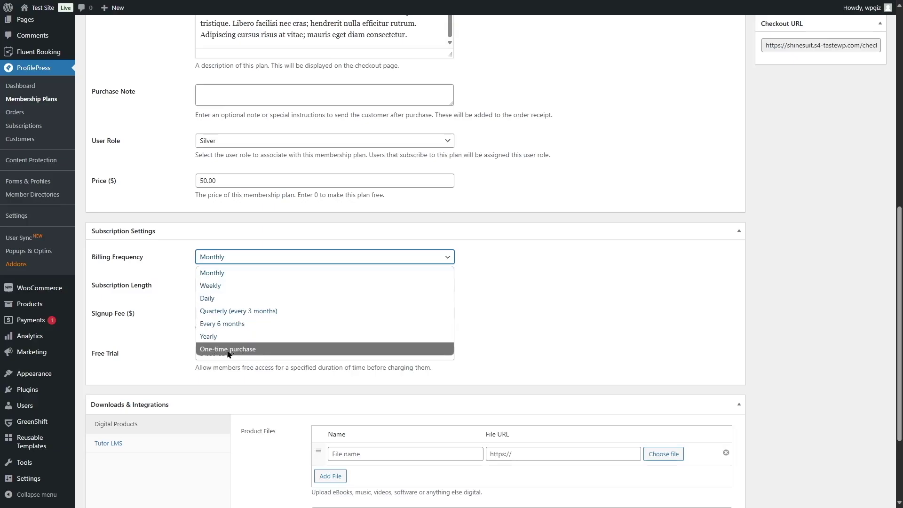
{"action": "left_click", "coordinate": [221, 273]}
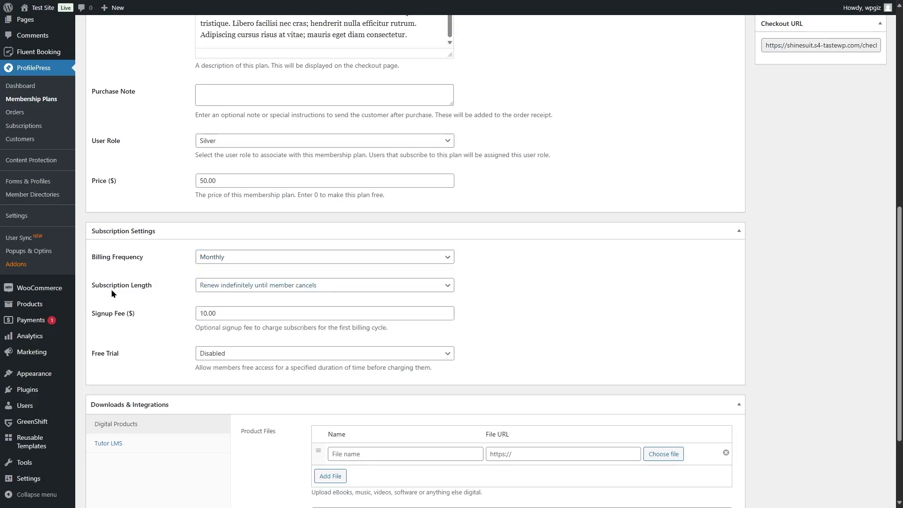
{"action": "left_click", "coordinate": [220, 289]}
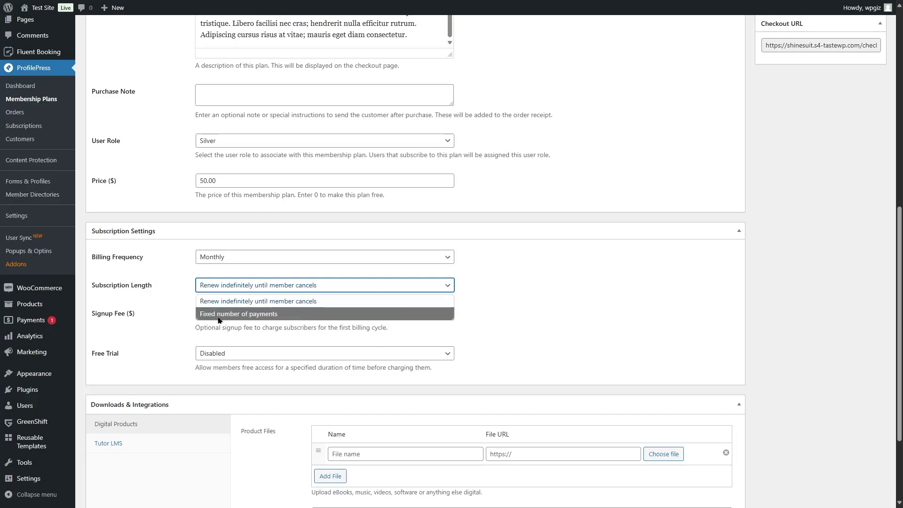
{"action": "left_click", "coordinate": [292, 314]}
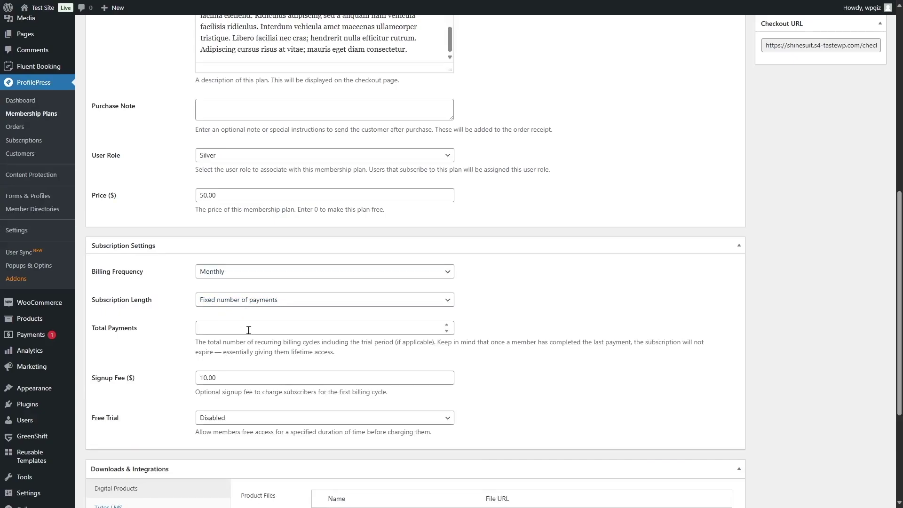
{"action": "key", "text": "Up"}
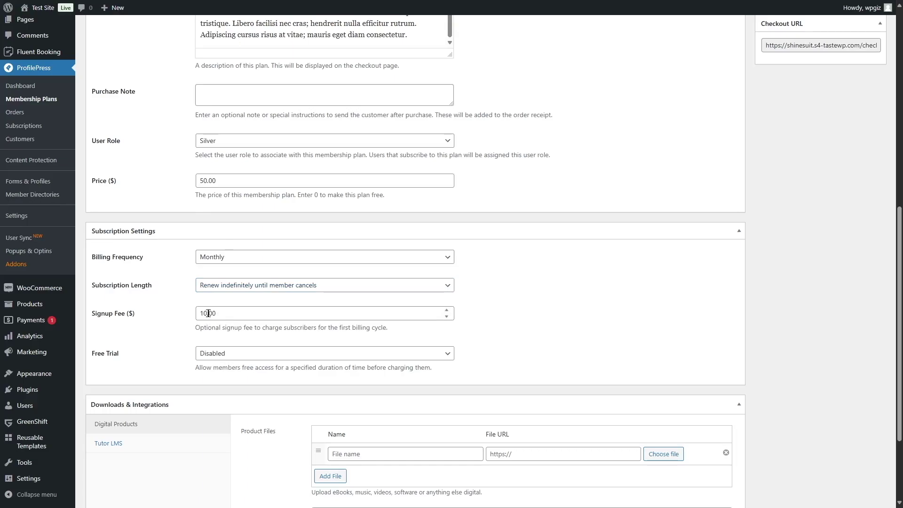
{"action": "scroll", "coordinate": [189, 273], "scroll_direction": "down", "scroll_amount": 3}
{"action": "left_click", "coordinate": [200, 233]}
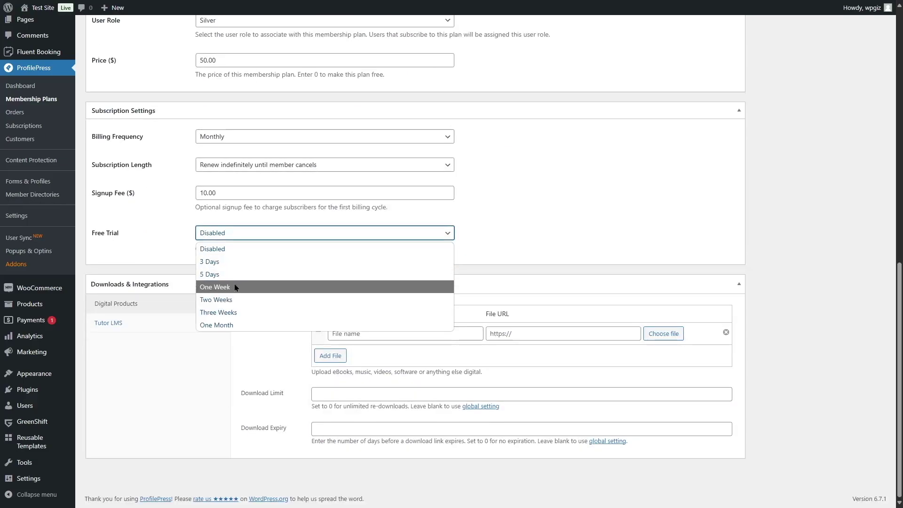
{"action": "left_click", "coordinate": [151, 165]}
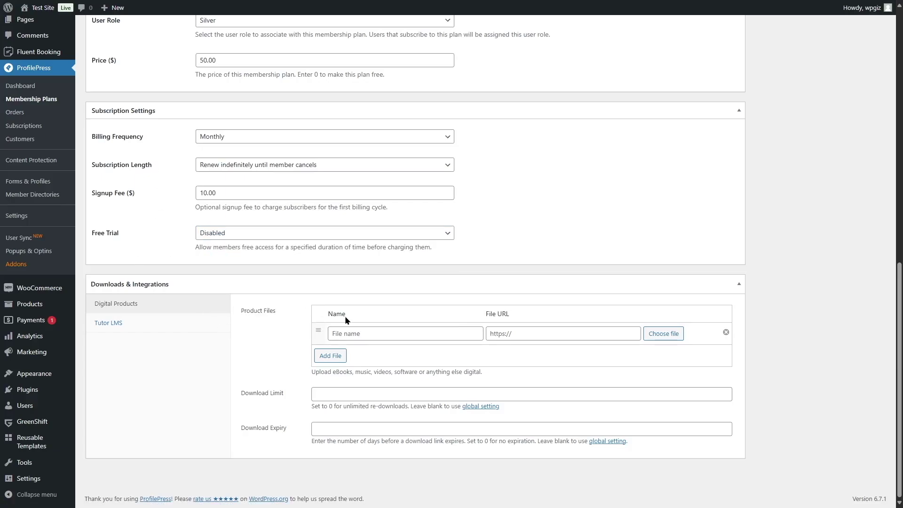
{"action": "scroll", "coordinate": [568, 333], "scroll_direction": "up", "scroll_amount": 3}
{"action": "scroll", "coordinate": [628, 230], "scroll_direction": "down", "scroll_amount": 3}
Step: Review Silver's $50.00 monthly billing, $10.00 signup fee and Entrepreneurship 101 course link
{"action": "left_click", "coordinate": [107, 323]}
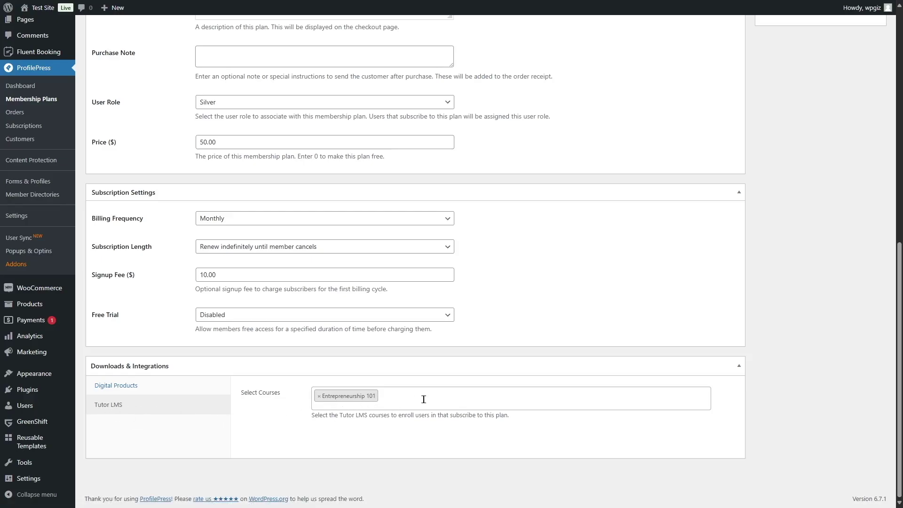
{"action": "scroll", "coordinate": [427, 399], "scroll_direction": "up", "scroll_amount": 10}
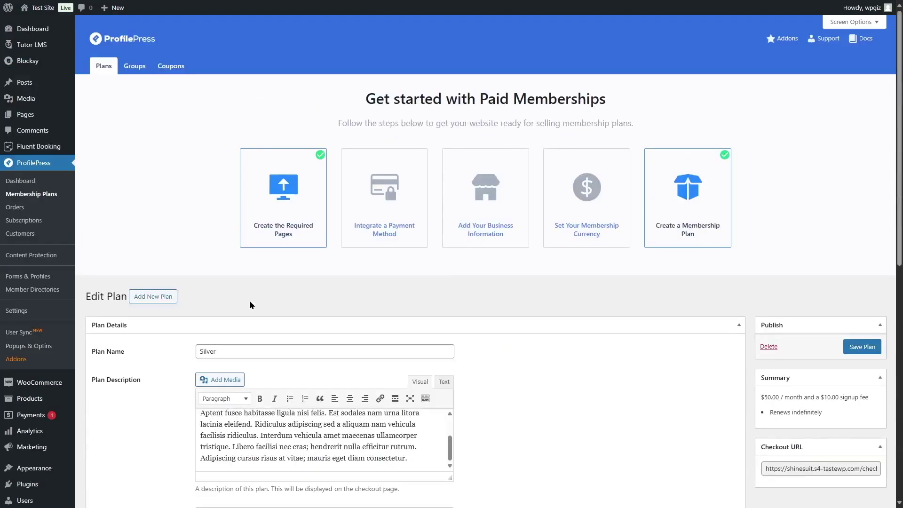
{"action": "scroll", "coordinate": [727, 360], "scroll_direction": "down", "scroll_amount": 4}
{"action": "scroll", "coordinate": [559, 382], "scroll_direction": "up", "scroll_amount": 4}
{"action": "scroll", "coordinate": [145, 219], "scroll_direction": "down", "scroll_amount": 8}
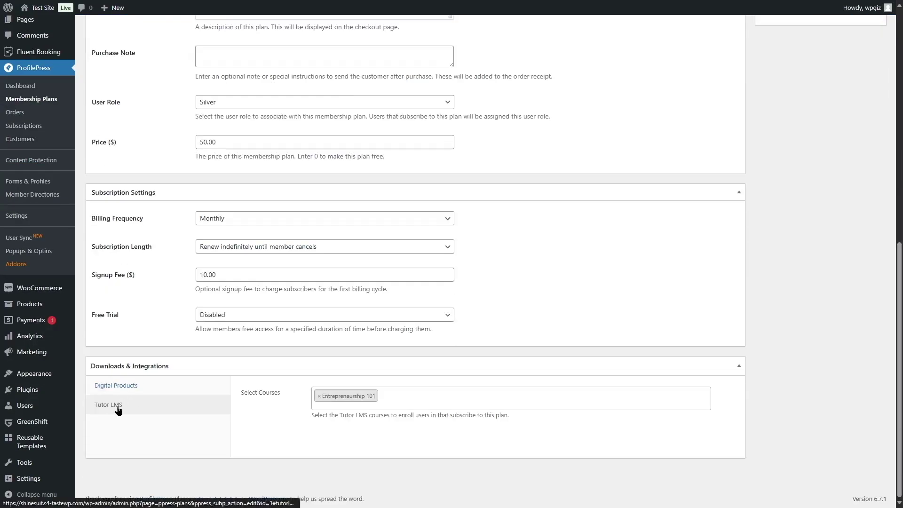
{"action": "left_click", "coordinate": [25, 269]}
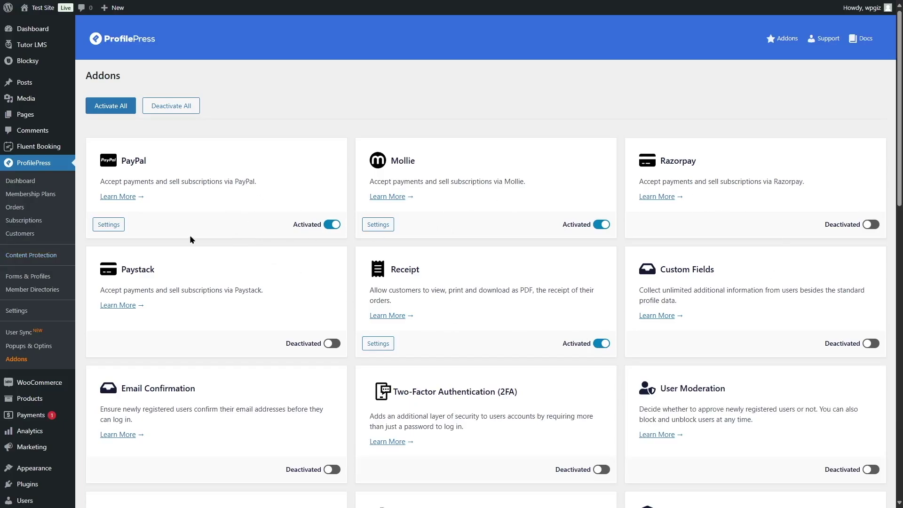
Step: Scroll the Addons page to confirm the Tutor LMS addon is activated
{"action": "scroll", "coordinate": [191, 240], "scroll_direction": "down", "scroll_amount": 10}
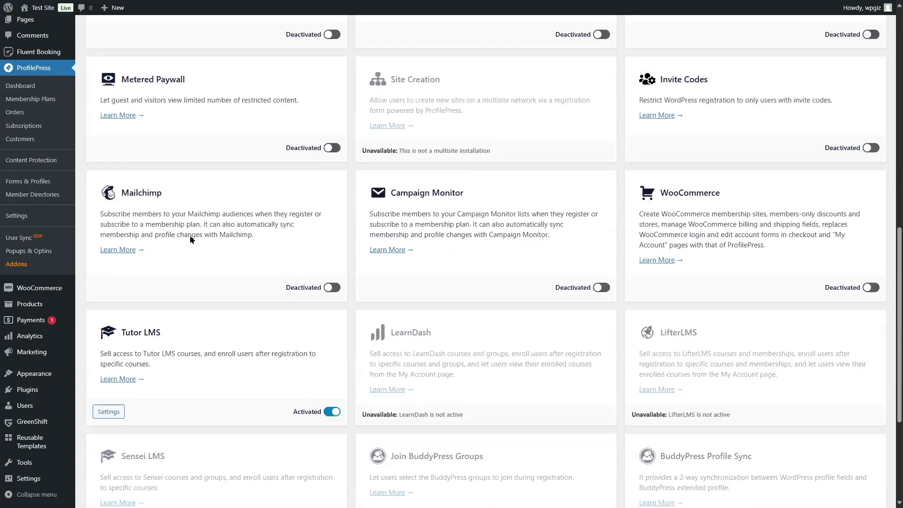
{"action": "scroll", "coordinate": [190, 235], "scroll_direction": "down", "scroll_amount": 4}
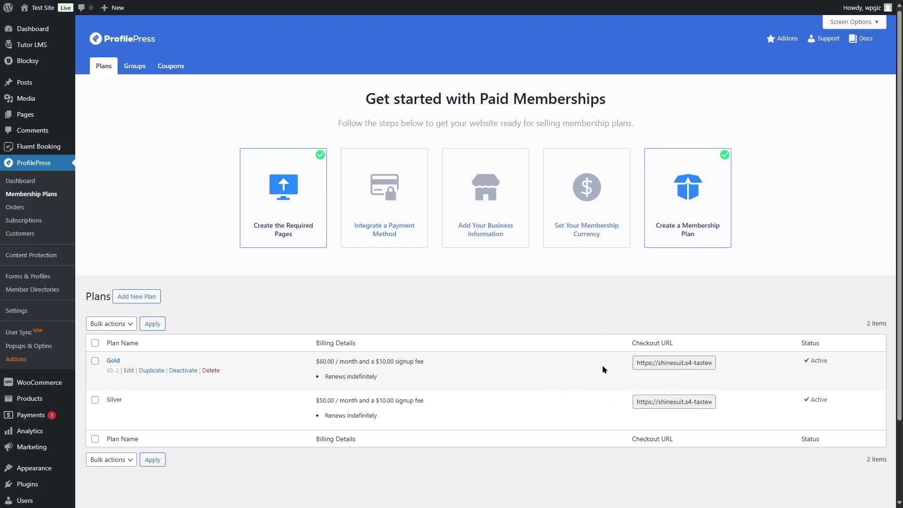
Step: Open the front-end Membership Plans page listing Silver at $50.00/month and Gold at $60.00/month
{"action": "mouse_move", "coordinate": [44, 8]}
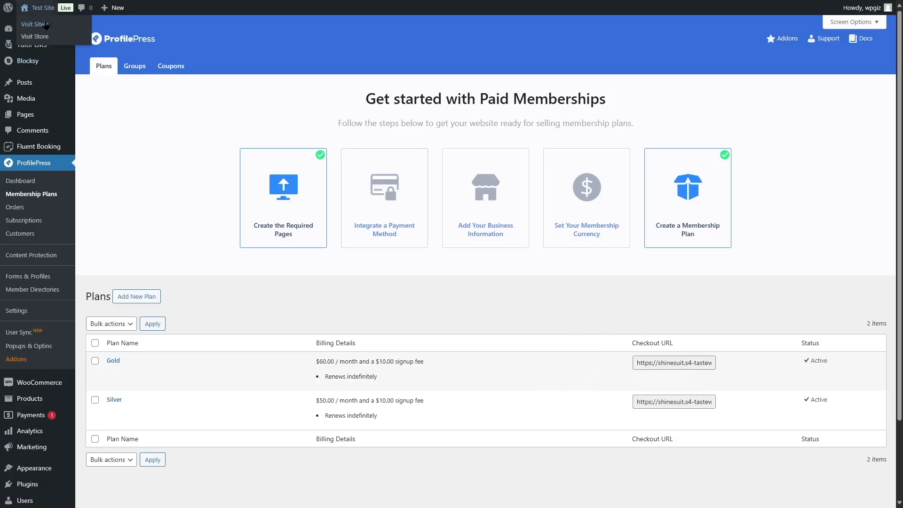
{"action": "left_click", "coordinate": [46, 26]}
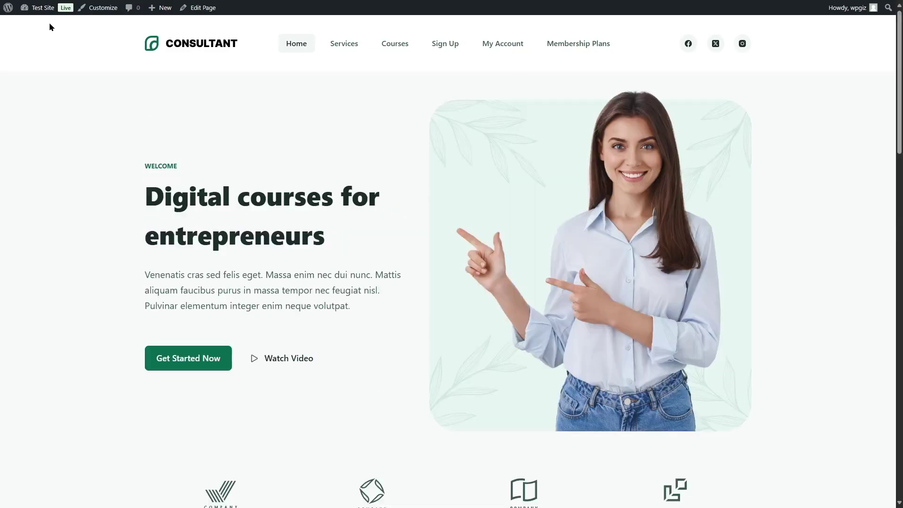
{"action": "left_click", "coordinate": [587, 45]}
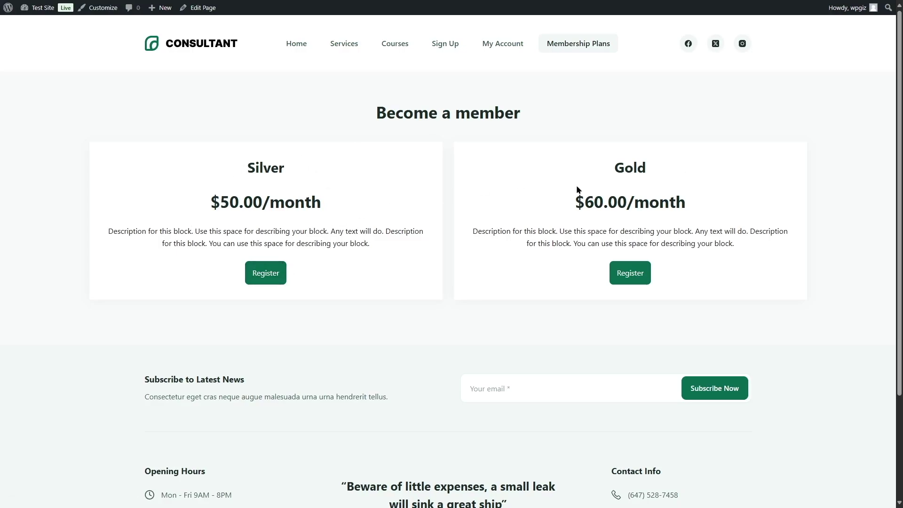
Step: Check the Silver checkout shows $60.00 due today then $50.00 monthly, and return to admin
{"action": "left_click", "coordinate": [258, 276]}
{"action": "scroll", "coordinate": [258, 275], "scroll_direction": "down", "scroll_amount": 4}
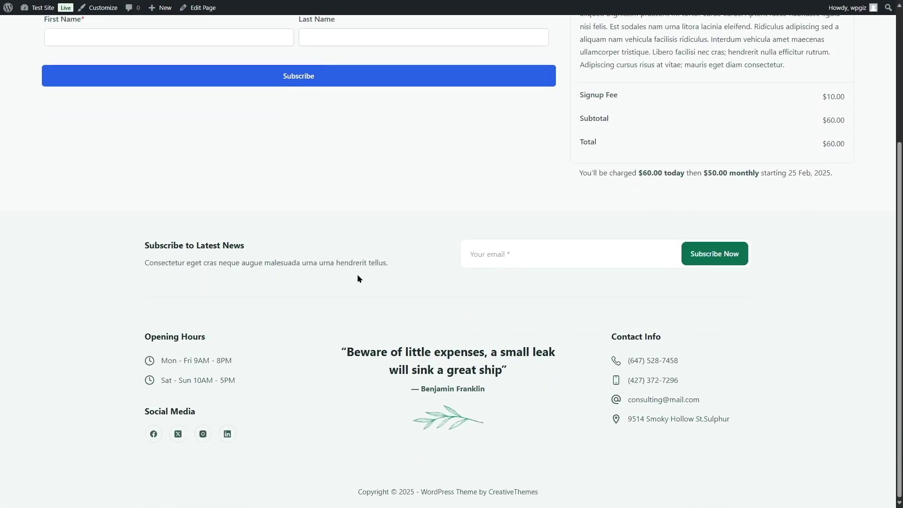
{"action": "scroll", "coordinate": [667, 273], "scroll_direction": "up", "scroll_amount": 4}
{"action": "mouse_move", "coordinate": [43, 8]}
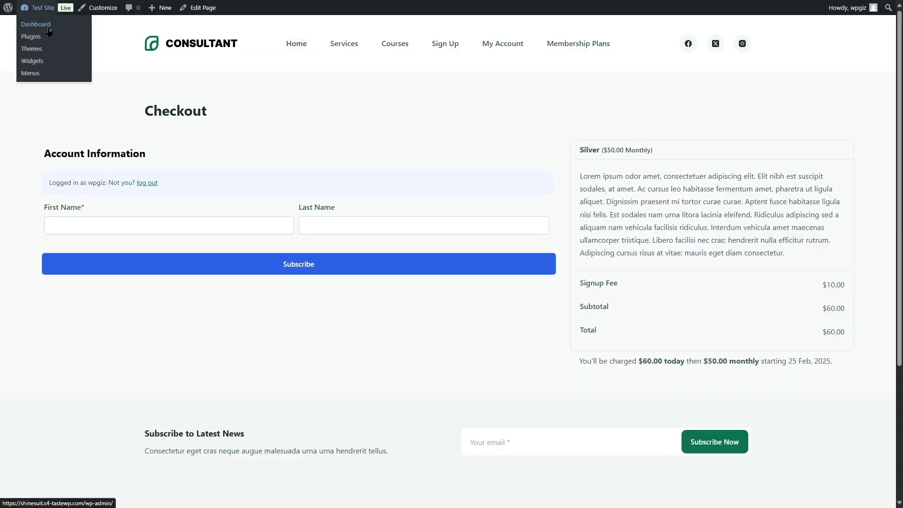
{"action": "left_click", "coordinate": [43, 25]}
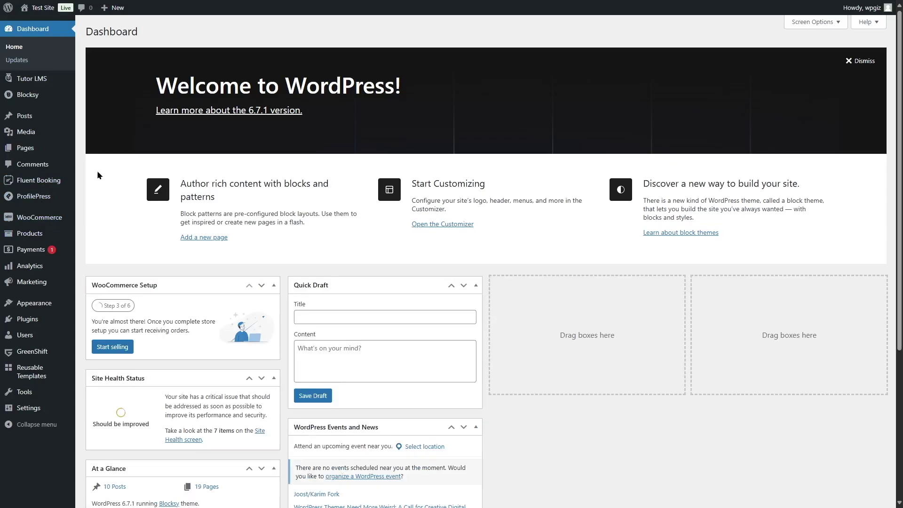
Step: Filter ProfilePress Forms & Profiles to registration forms, then start creating a new form
{"action": "mouse_move", "coordinate": [38, 198]}
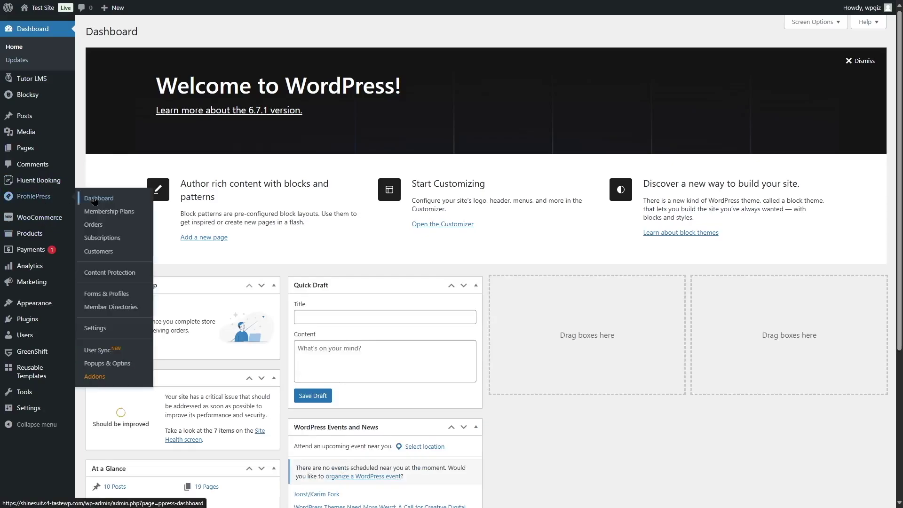
{"action": "left_click", "coordinate": [115, 298]}
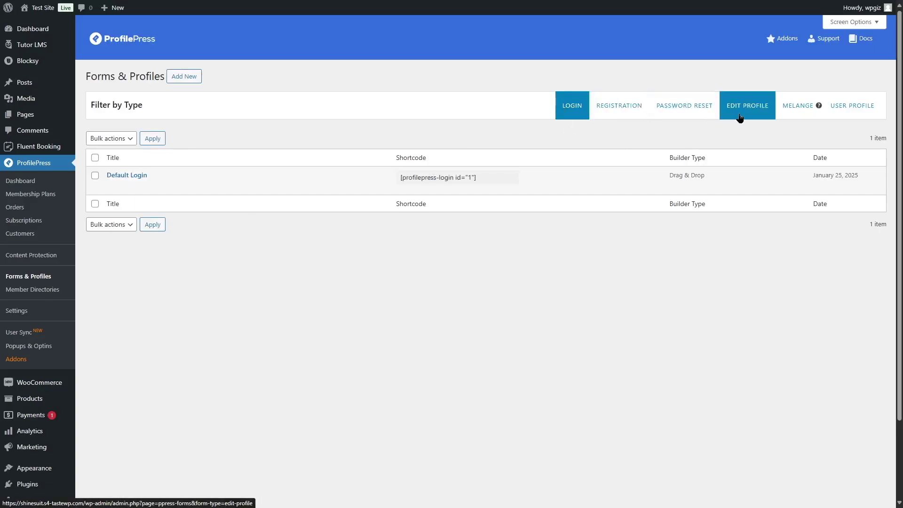
{"action": "left_click", "coordinate": [609, 108]}
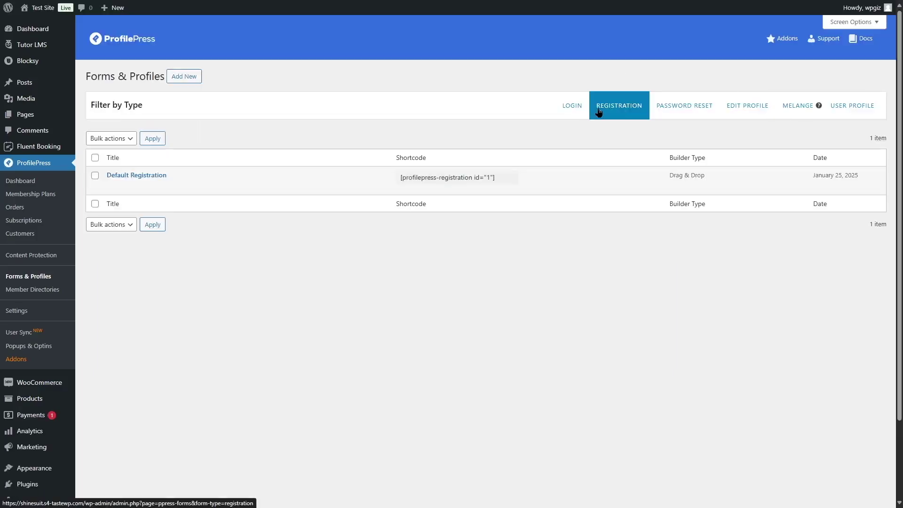
{"action": "mouse_move", "coordinate": [110, 187]}
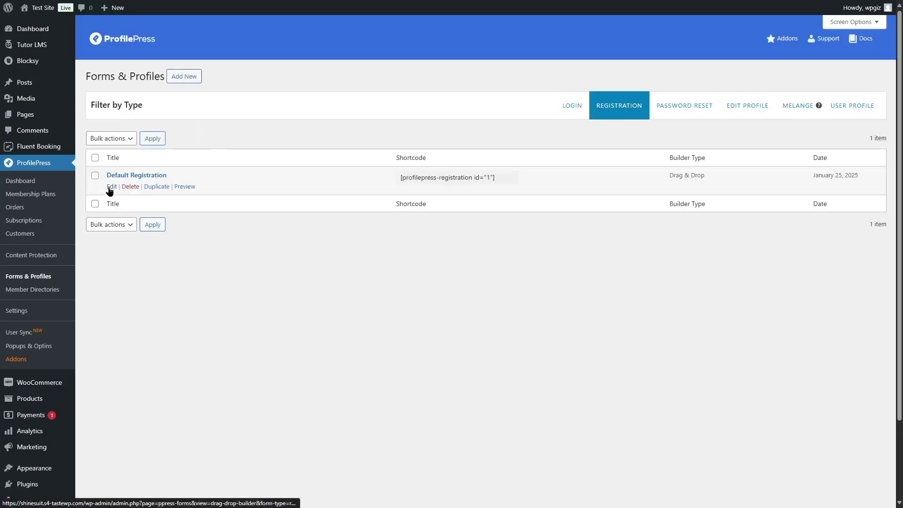
{"action": "left_click", "coordinate": [183, 78]}
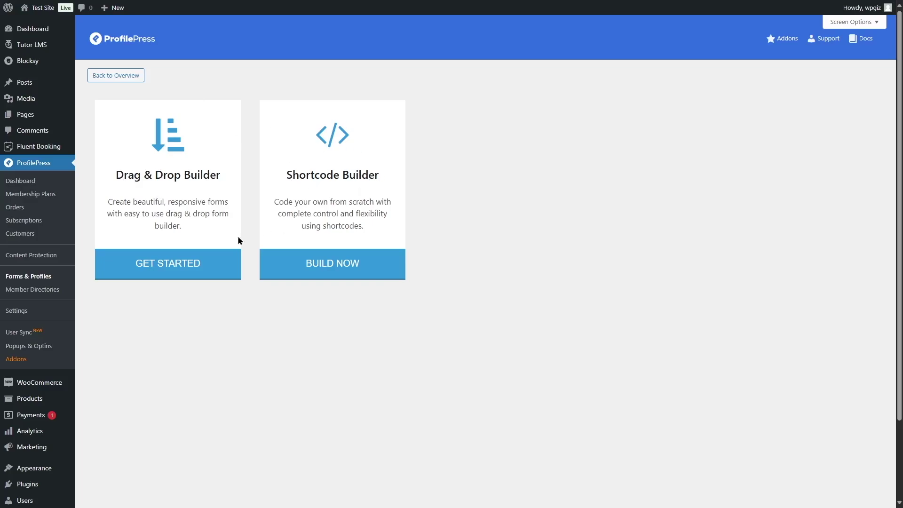
{"action": "left_click", "coordinate": [189, 267]}
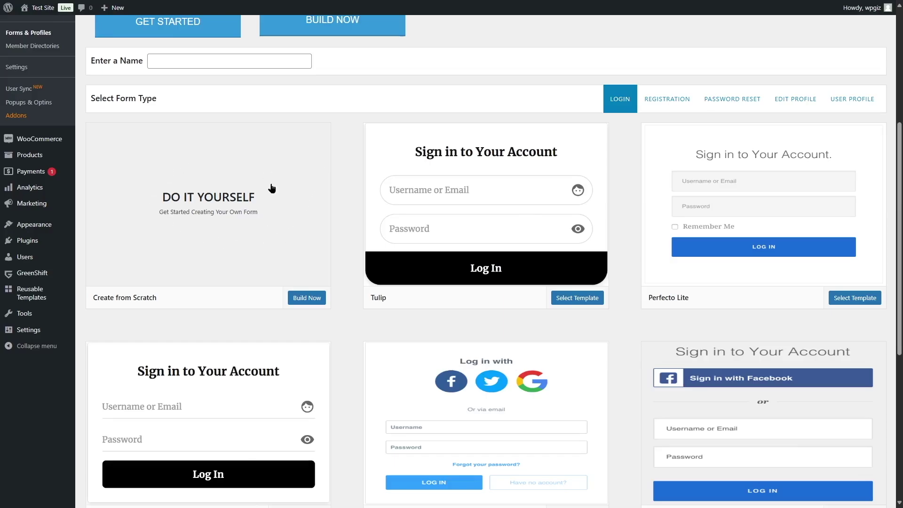
{"action": "scroll", "coordinate": [558, 339], "scroll_direction": "down", "scroll_amount": 4}
{"action": "scroll", "coordinate": [572, 278], "scroll_direction": "up", "scroll_amount": 7}
{"action": "scroll", "coordinate": [800, 323], "scroll_direction": "down", "scroll_amount": 5}
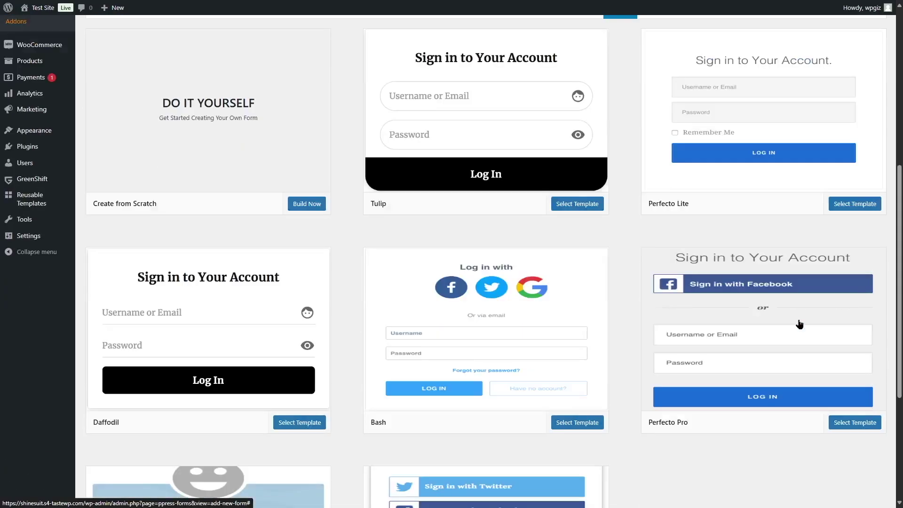
{"action": "scroll", "coordinate": [540, 403], "scroll_direction": "up", "scroll_amount": 7}
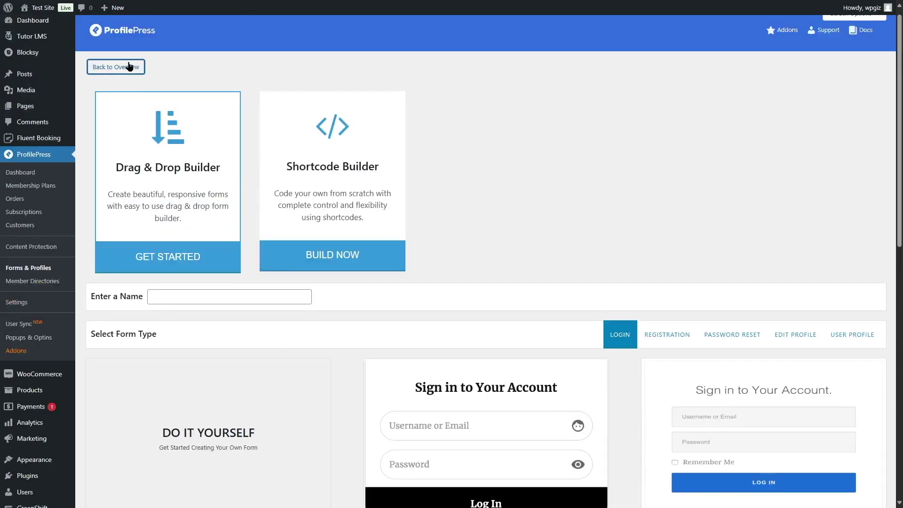
{"action": "left_click", "coordinate": [129, 66]}
{"action": "left_click", "coordinate": [629, 108]}
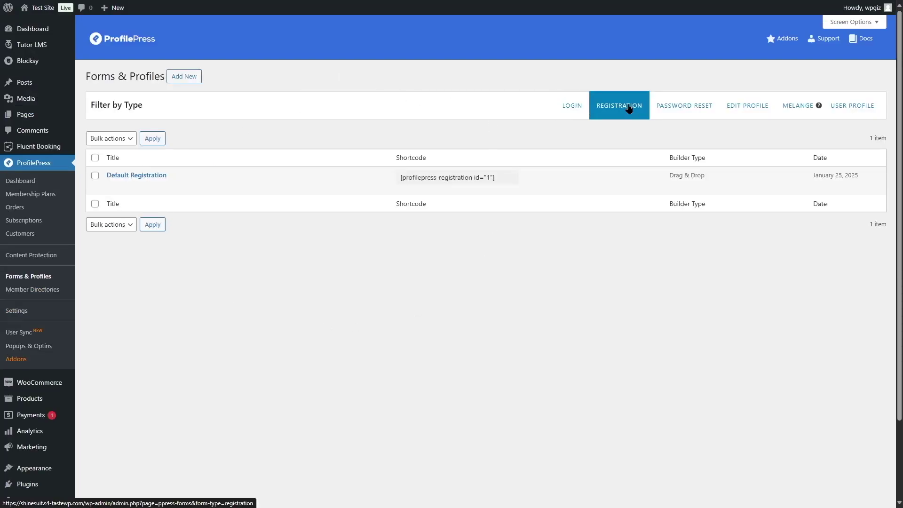
{"action": "left_click", "coordinate": [111, 187]}
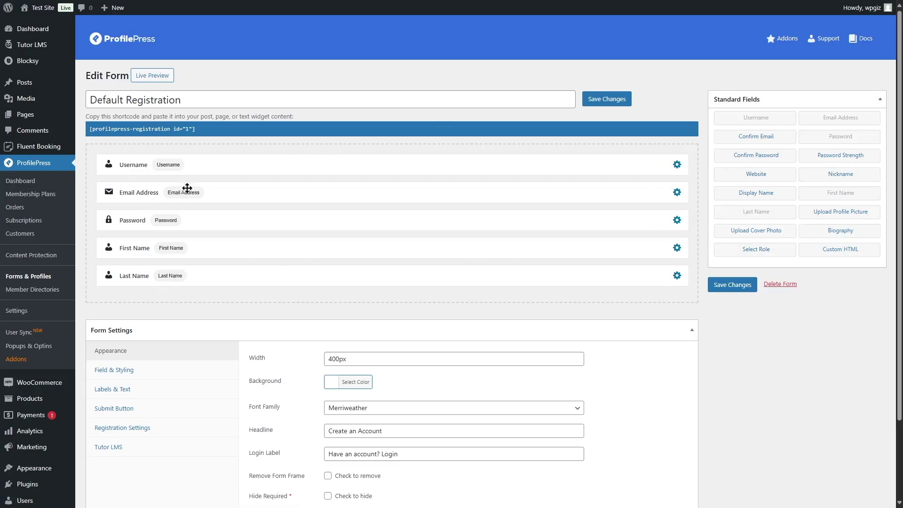
Step: Add a Confirm Password field below Password in Default Registration and save
{"action": "mouse_move", "coordinate": [125, 197]}
{"action": "left_click_drag", "start_coordinate": [756, 161], "coordinate": [296, 266]}
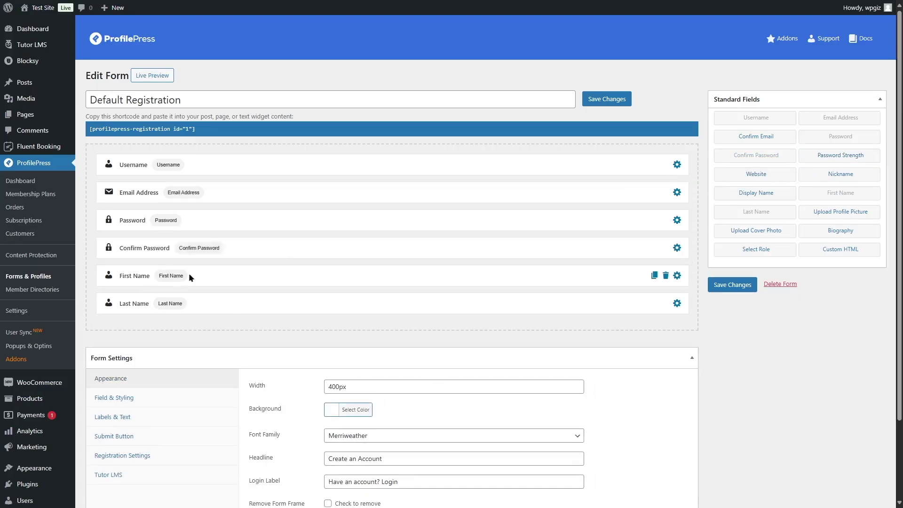
{"action": "left_click", "coordinate": [734, 285]}
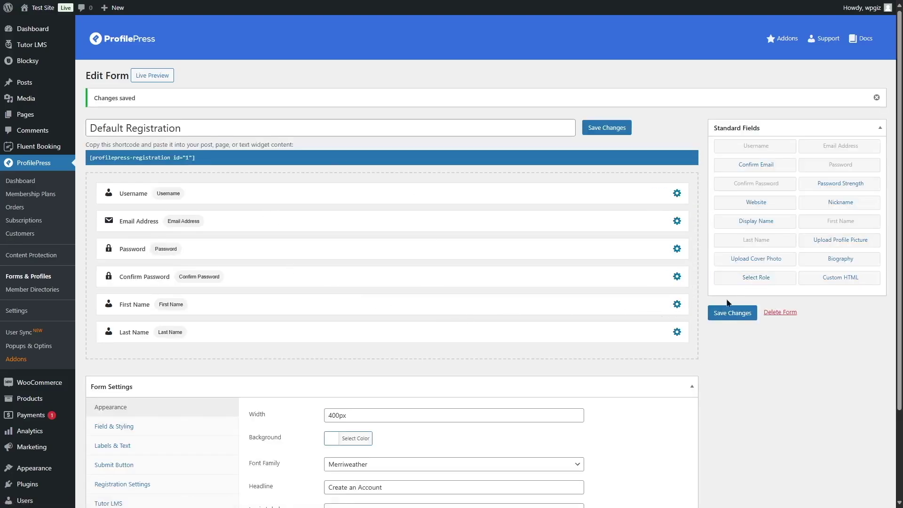
Step: Add a Select Role field below Last Name, then remove it and save the form
{"action": "left_click_drag", "start_coordinate": [743, 281], "coordinate": [381, 378]}
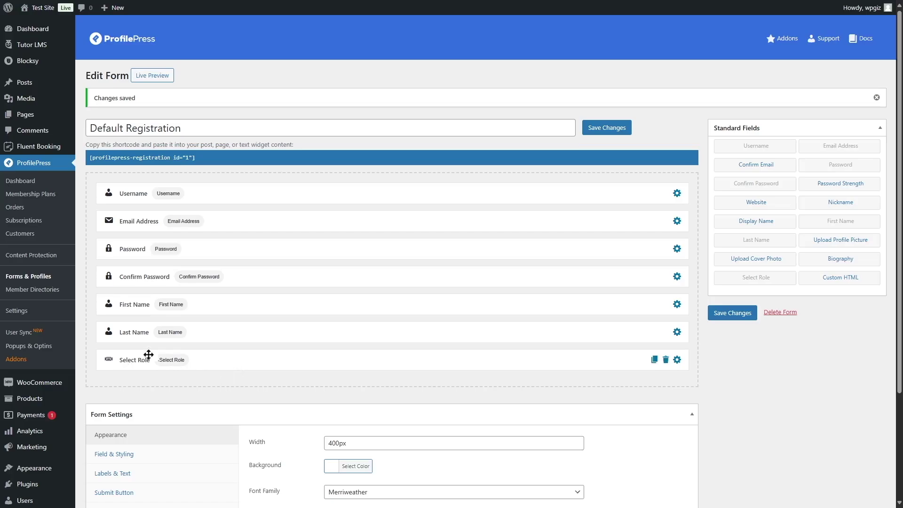
{"action": "left_click", "coordinate": [676, 361]}
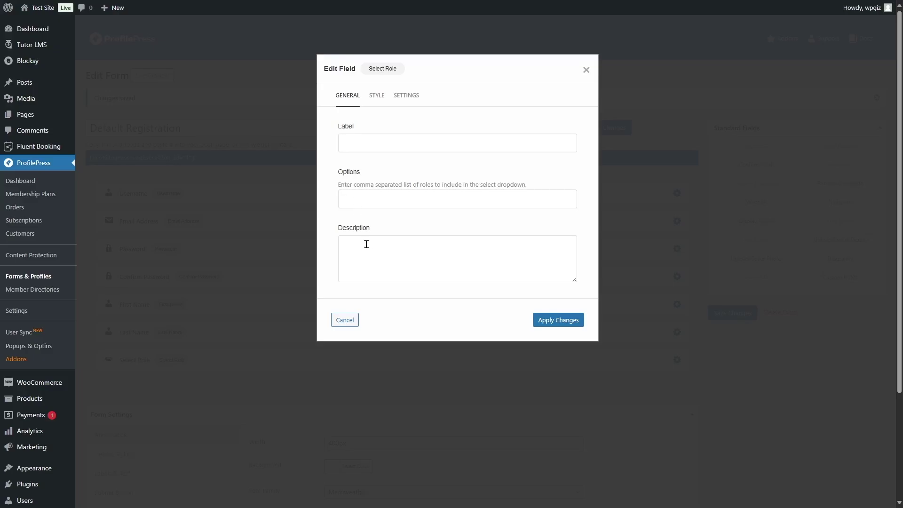
{"action": "left_click", "coordinate": [346, 321]}
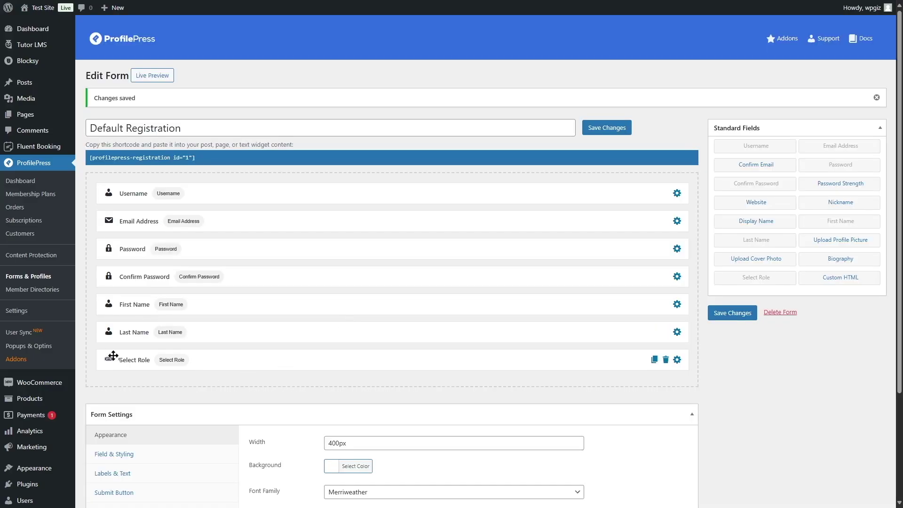
{"action": "left_click", "coordinate": [666, 361]}
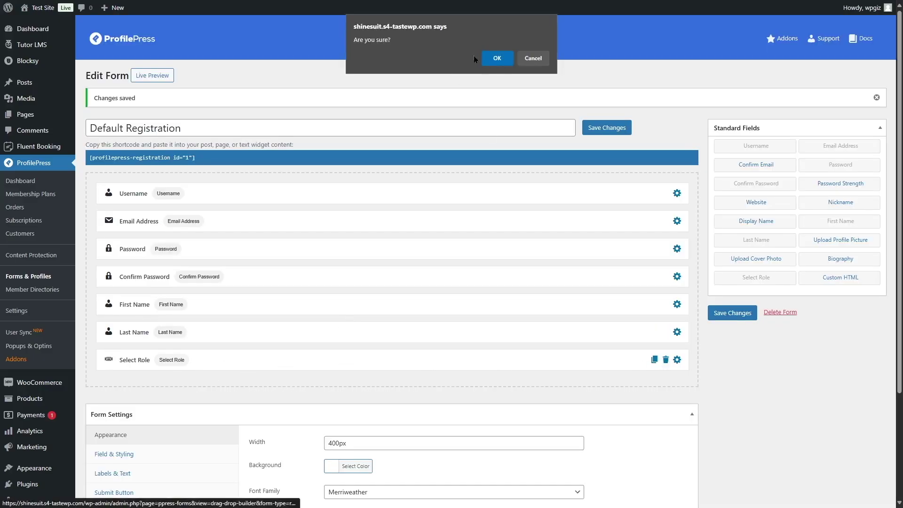
{"action": "left_click", "coordinate": [491, 58]}
{"action": "left_click", "coordinate": [728, 314]}
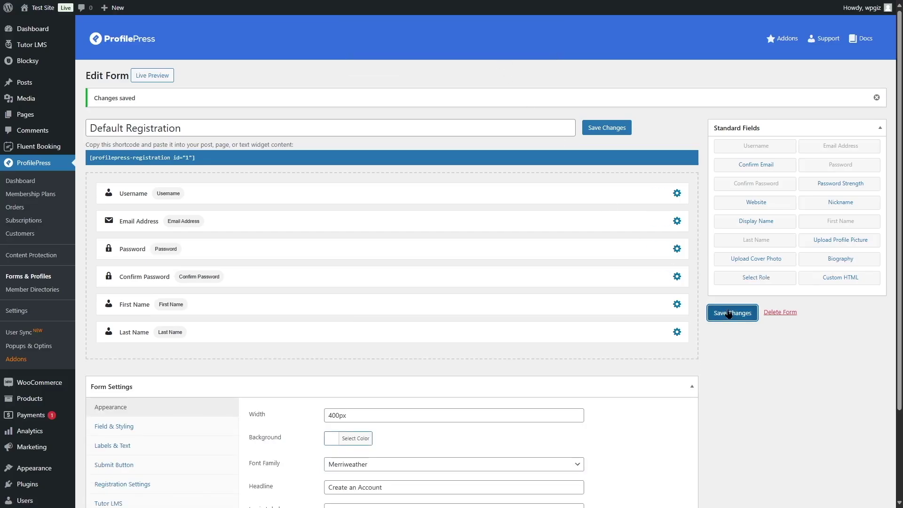
{"action": "scroll", "coordinate": [435, 356], "scroll_direction": "down", "scroll_amount": 2}
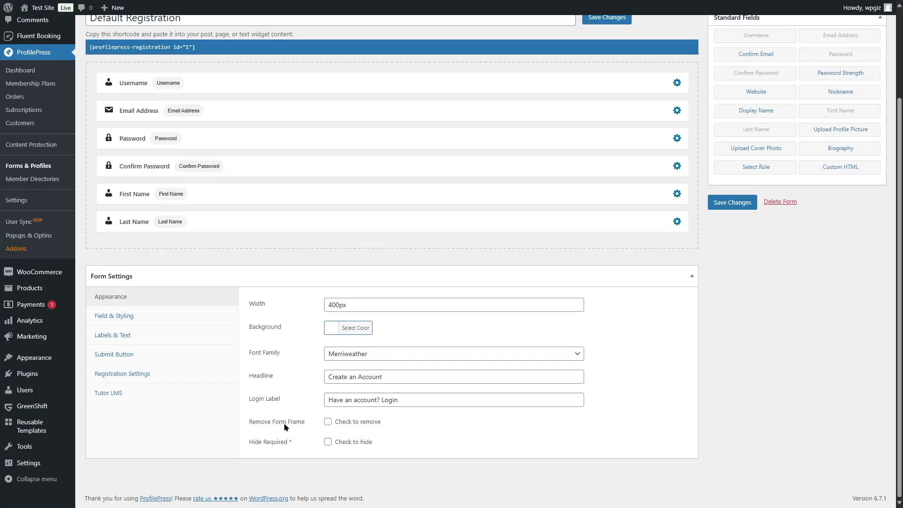
Step: Set the Default Registration form's Submit Button layout to Round
{"action": "left_click", "coordinate": [123, 316]}
{"action": "scroll", "coordinate": [367, 317], "scroll_direction": "down", "scroll_amount": 2}
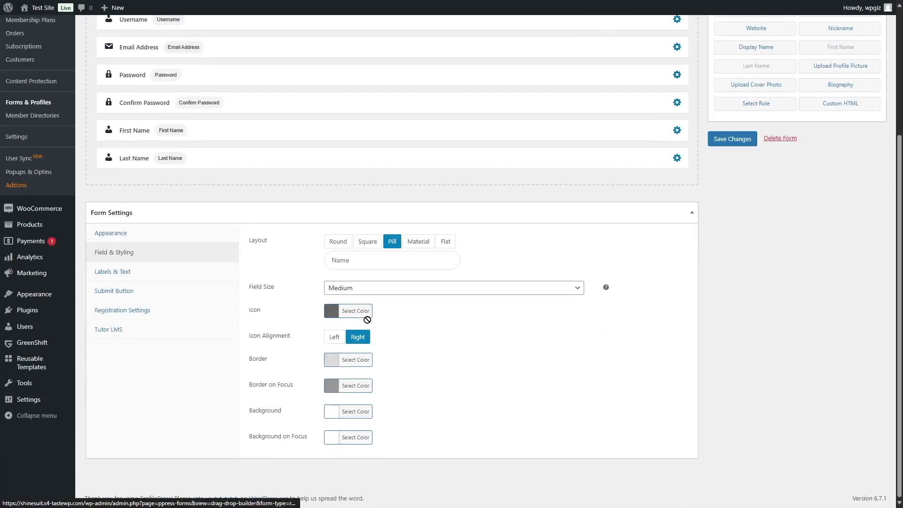
{"action": "left_click", "coordinate": [123, 272]}
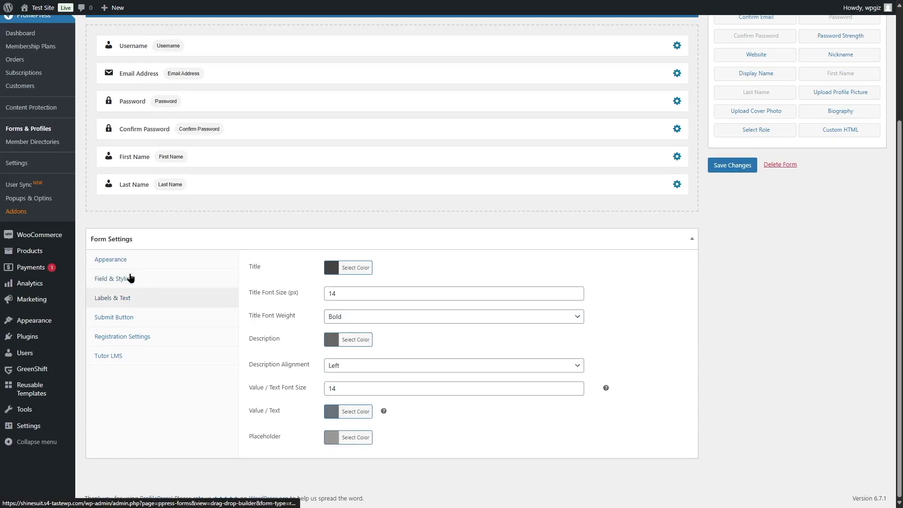
{"action": "left_click", "coordinate": [151, 318]}
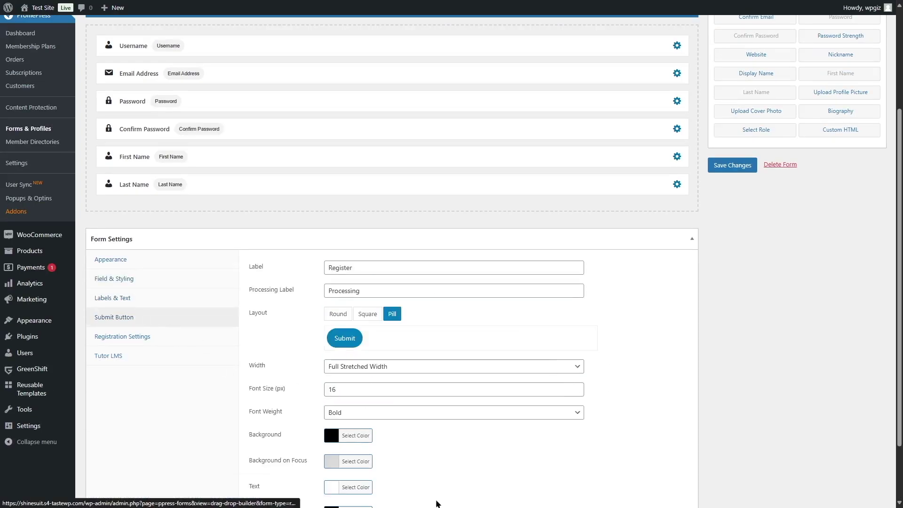
{"action": "scroll", "coordinate": [298, 398], "scroll_direction": "down", "scroll_amount": 2}
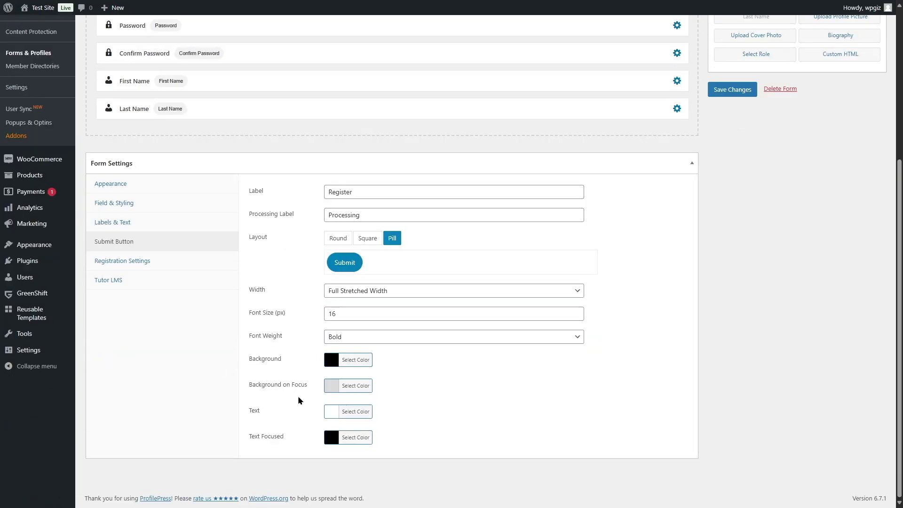
{"action": "left_click", "coordinate": [333, 238]}
Step: Set the form's new-user role to Silver, check the Tutor LMS options, and save the form
{"action": "left_click", "coordinate": [168, 263]}
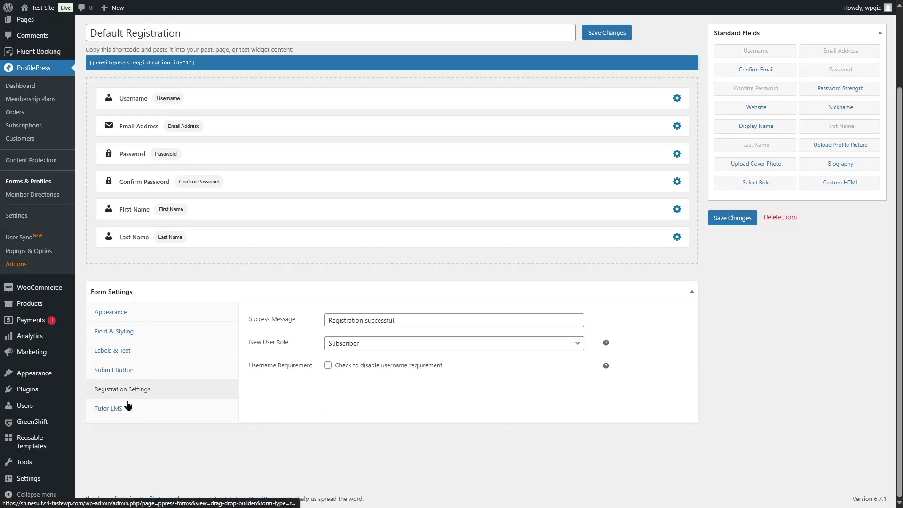
{"action": "left_click", "coordinate": [343, 344]}
{"action": "left_click", "coordinate": [370, 453]}
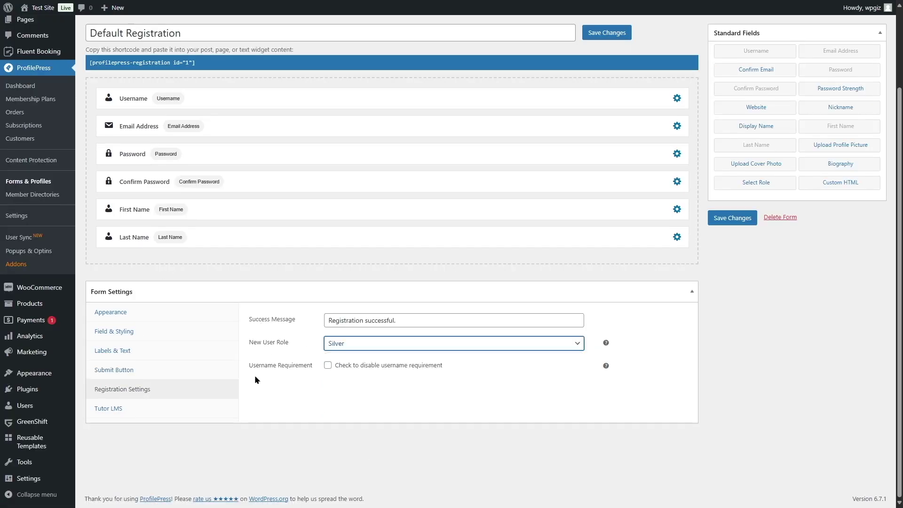
{"action": "left_click", "coordinate": [345, 345]}
{"action": "left_click", "coordinate": [340, 464]}
{"action": "left_click", "coordinate": [109, 408]}
{"action": "left_click", "coordinate": [354, 334]}
{"action": "left_click", "coordinate": [180, 389]}
{"action": "left_click", "coordinate": [733, 219]}
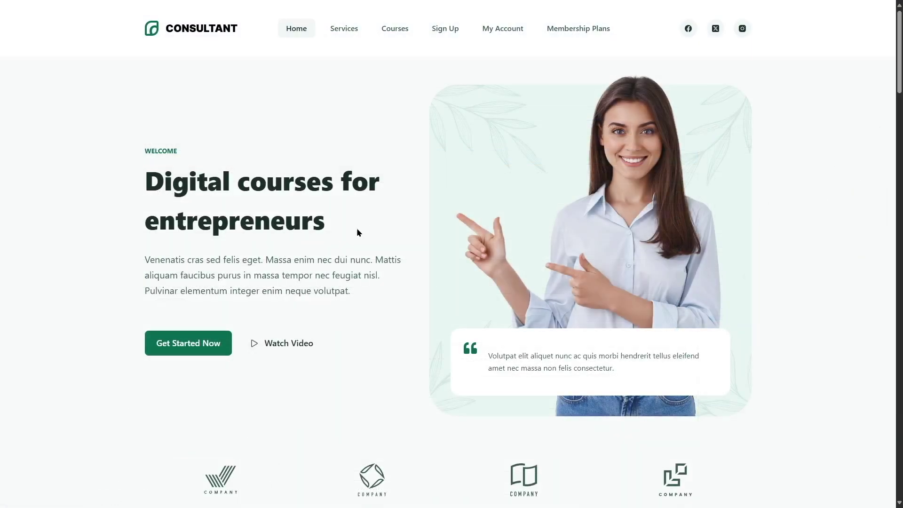
Step: Try the Sign Up page's Create an Account form fields, then follow the 'Have an account? Login' link
{"action": "left_click", "coordinate": [446, 31]}
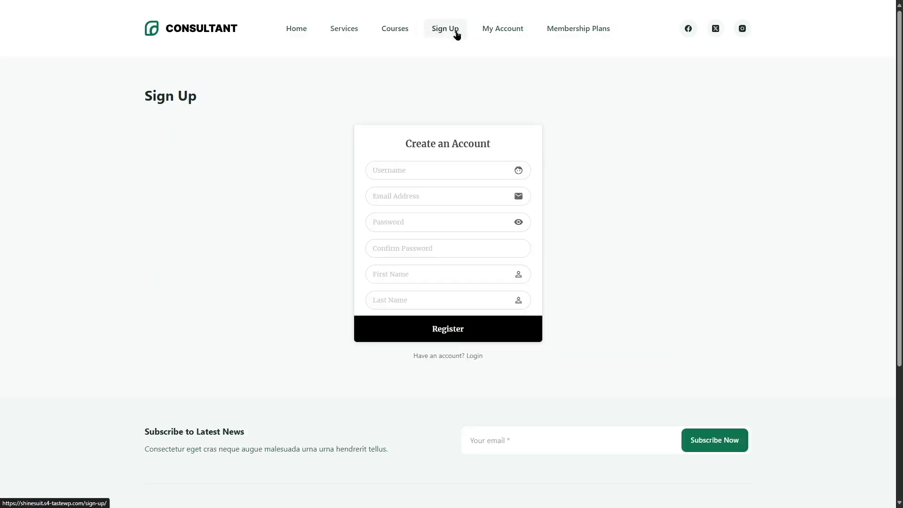
{"action": "left_click", "coordinate": [402, 170]}
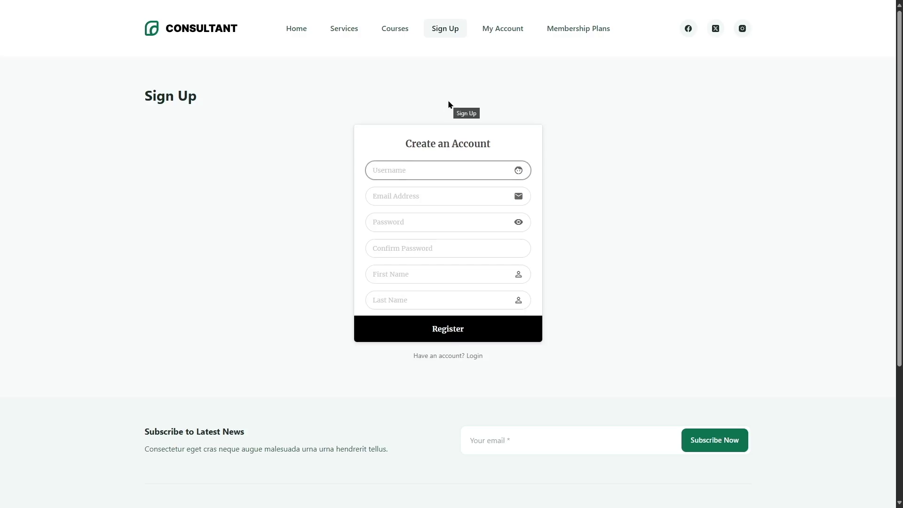
{"action": "left_click", "coordinate": [421, 192]}
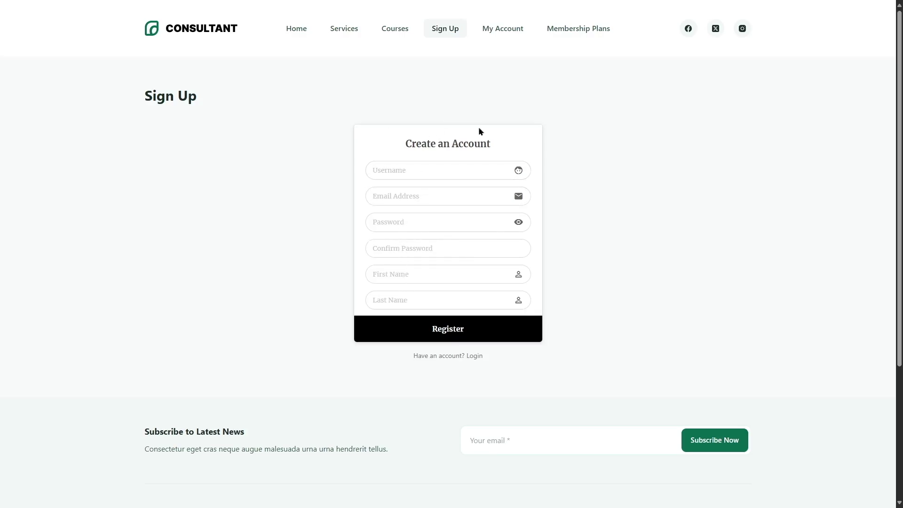
{"action": "left_click", "coordinate": [434, 357]}
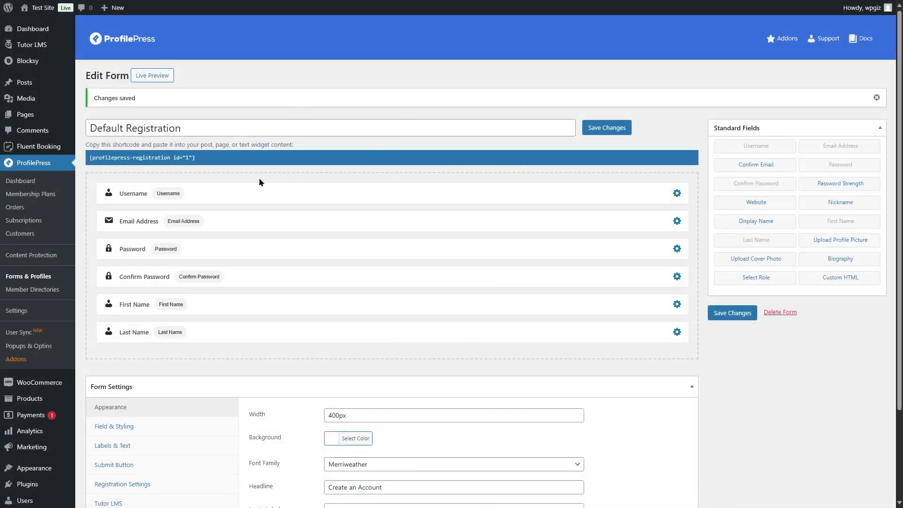
Step: Open the Content Protection list and bring up the Silver Courses rule for editing
{"action": "left_click", "coordinate": [44, 258]}
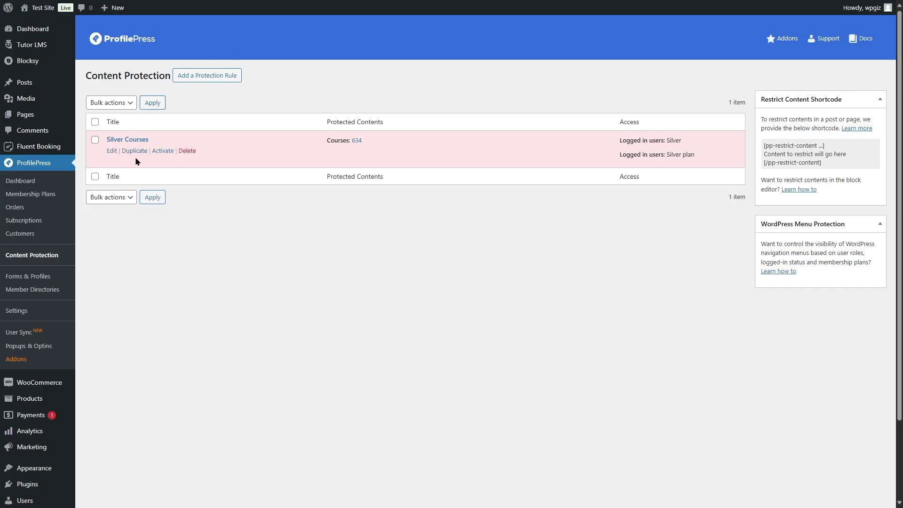
{"action": "left_click", "coordinate": [112, 150]}
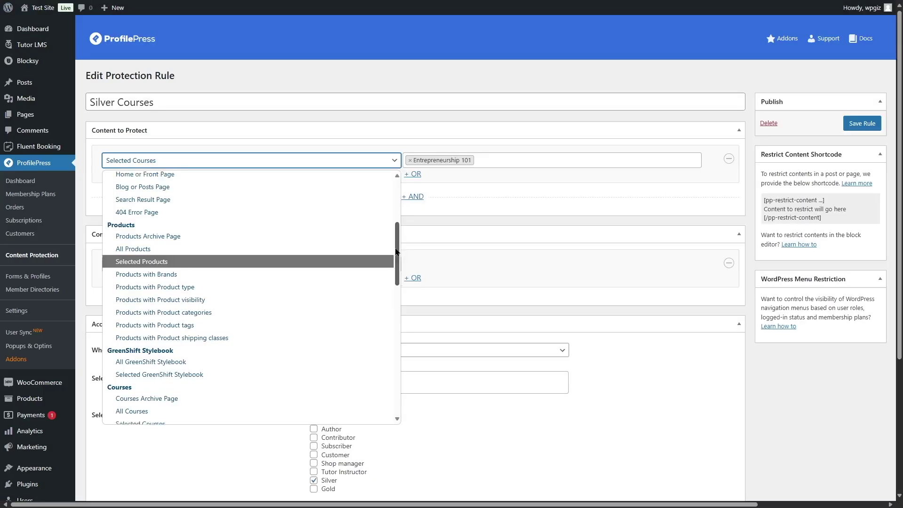
Step: Try switching the Content to Protect condition to all courses
{"action": "scroll", "coordinate": [315, 224], "scroll_direction": "up", "scroll_amount": 4}
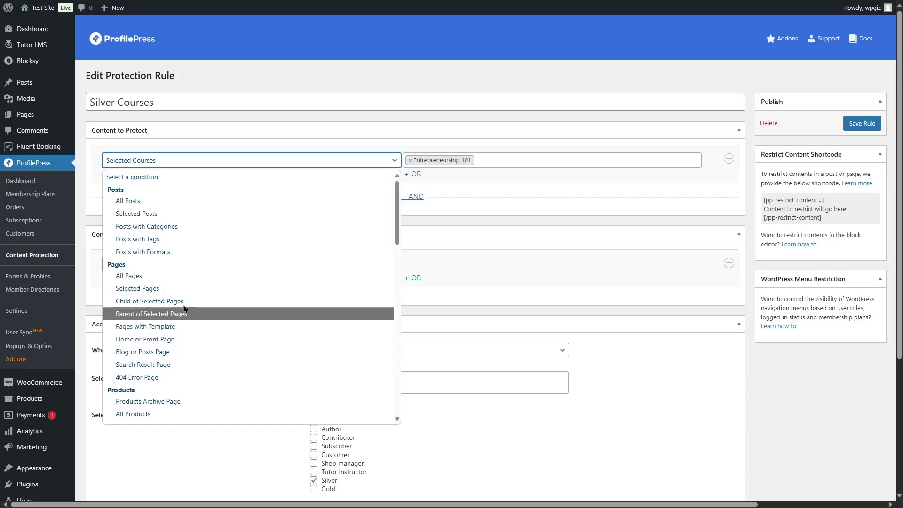
{"action": "scroll", "coordinate": [183, 314], "scroll_direction": "down", "scroll_amount": 3}
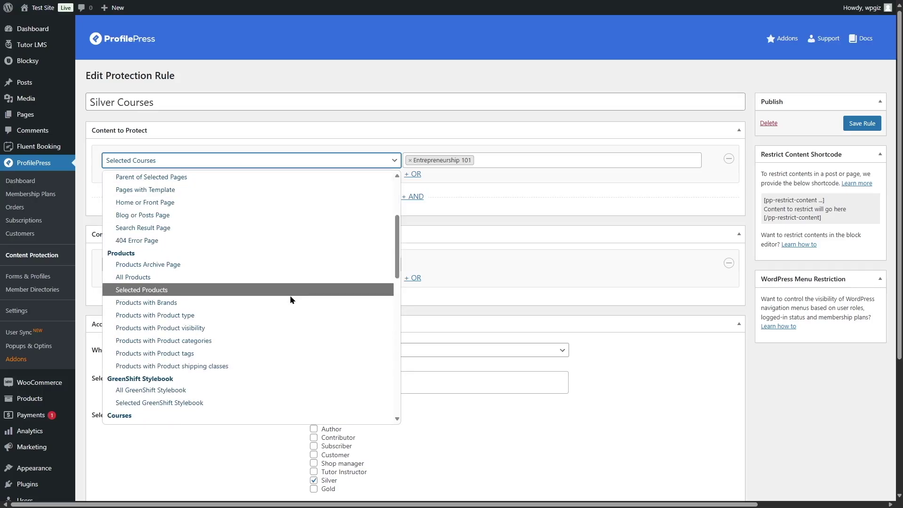
{"action": "scroll", "coordinate": [206, 260], "scroll_direction": "down", "scroll_amount": 4}
{"action": "scroll", "coordinate": [233, 217], "scroll_direction": "up", "scroll_amount": 5}
{"action": "scroll", "coordinate": [233, 221], "scroll_direction": "down", "scroll_amount": 6}
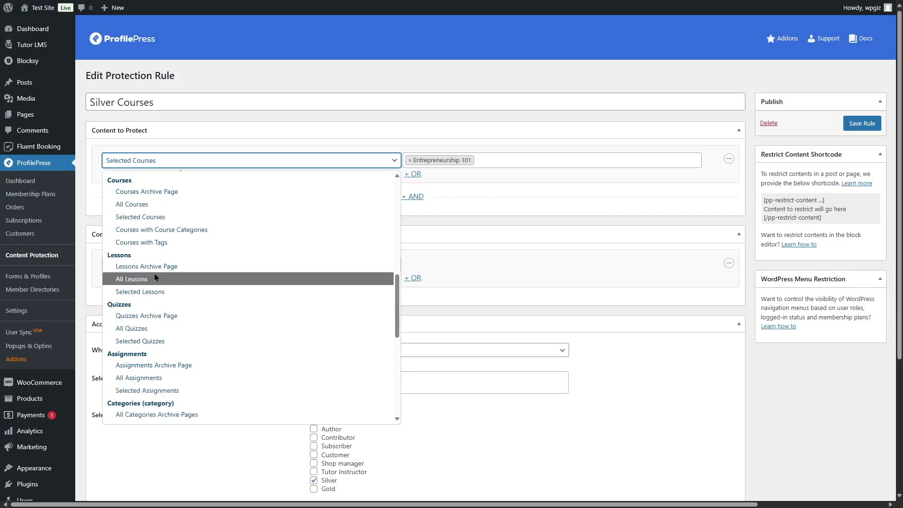
{"action": "left_click", "coordinate": [132, 204]}
{"action": "left_click", "coordinate": [235, 160]}
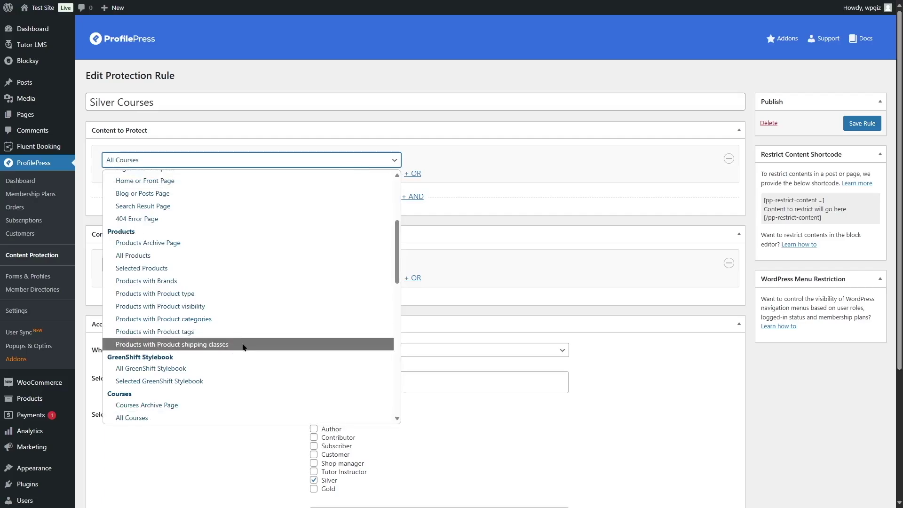
{"action": "left_click", "coordinate": [188, 417]}
{"action": "left_click", "coordinate": [365, 163]}
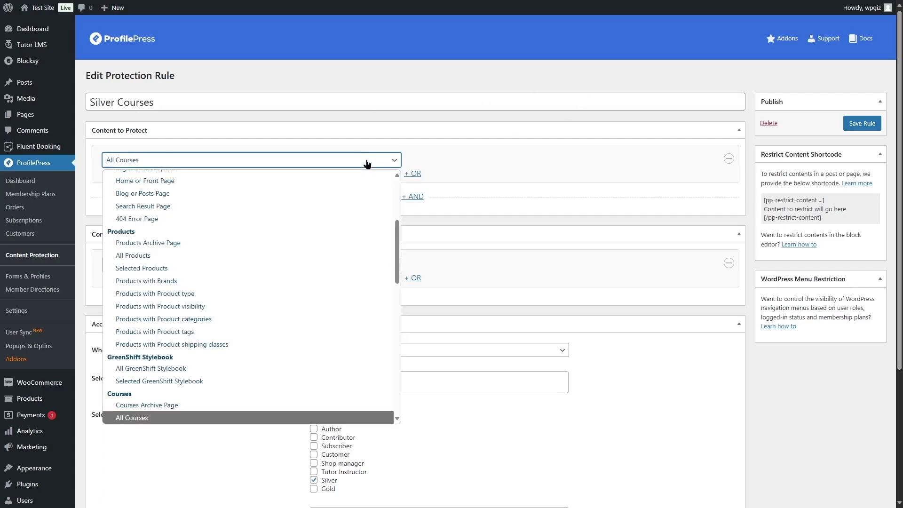
Step: Switch back to Selected Courses and pick Entrepreneurship 101 as protected content
{"action": "scroll", "coordinate": [235, 292], "scroll_direction": "up", "scroll_amount": 1}
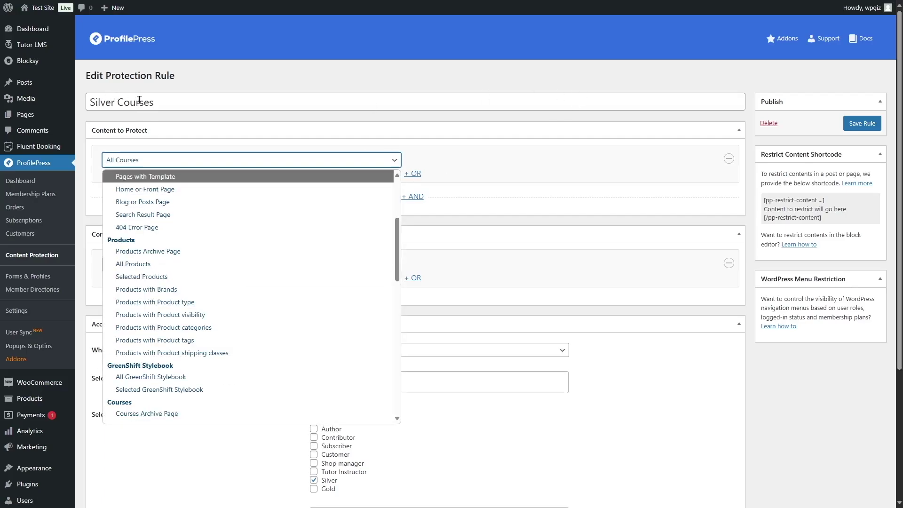
{"action": "scroll", "coordinate": [156, 254], "scroll_direction": "down", "scroll_amount": 8}
{"action": "scroll", "coordinate": [155, 266], "scroll_direction": "up", "scroll_amount": 5}
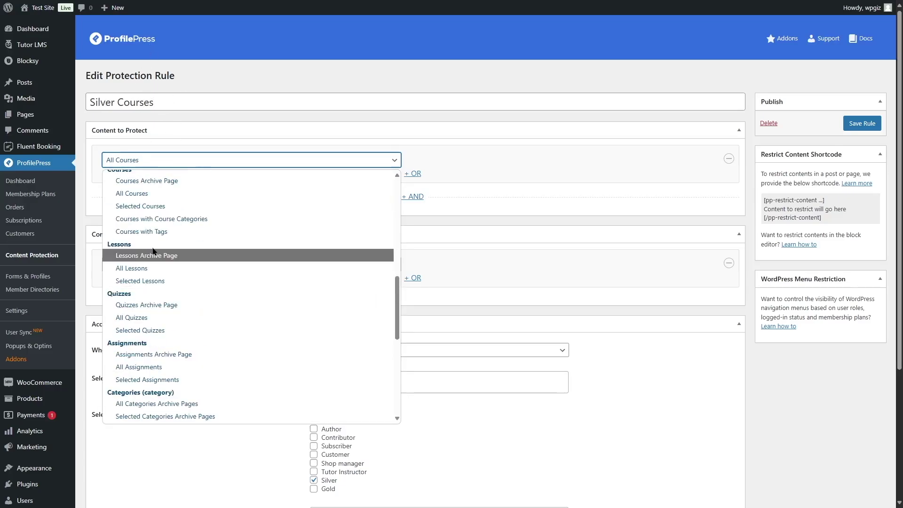
{"action": "left_click", "coordinate": [141, 205]}
{"action": "left_click", "coordinate": [464, 161]}
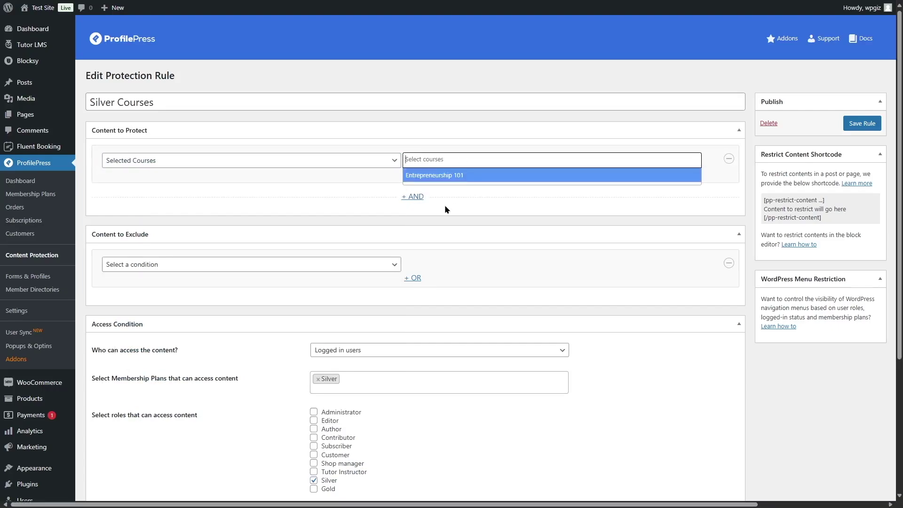
{"action": "left_click", "coordinate": [454, 177]}
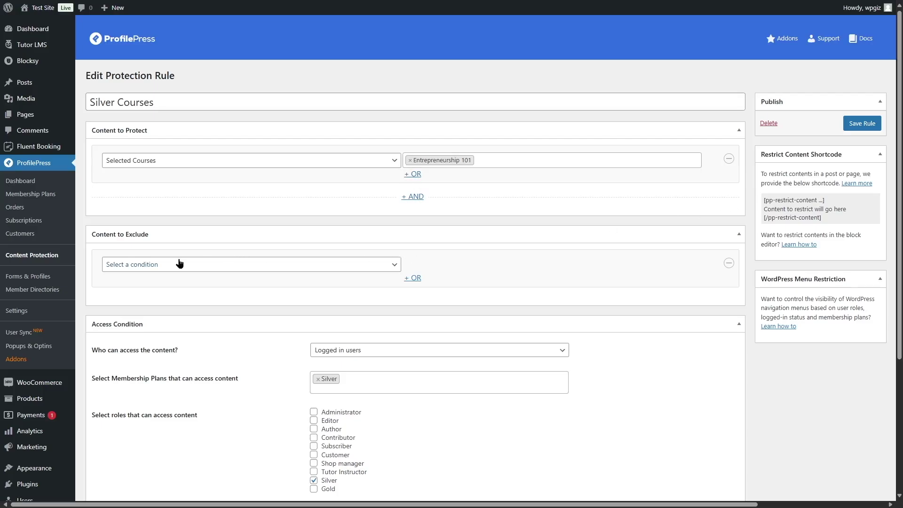
Step: Review the exclude and access conditions, keeping Logged in users and the restricted access message
{"action": "left_click", "coordinate": [222, 264]}
{"action": "left_click", "coordinate": [461, 291]}
{"action": "scroll", "coordinate": [273, 168], "scroll_direction": "down", "scroll_amount": 1}
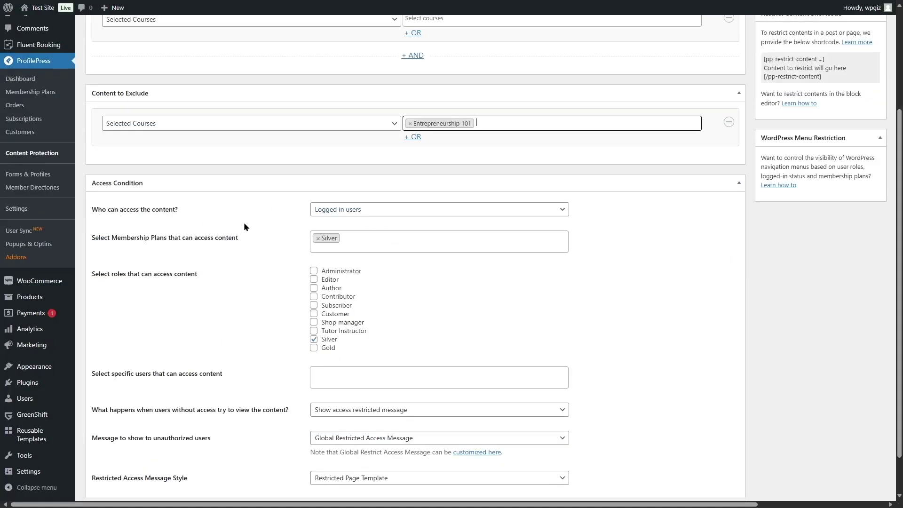
{"action": "left_click", "coordinate": [342, 209]}
{"action": "left_click", "coordinate": [514, 241]}
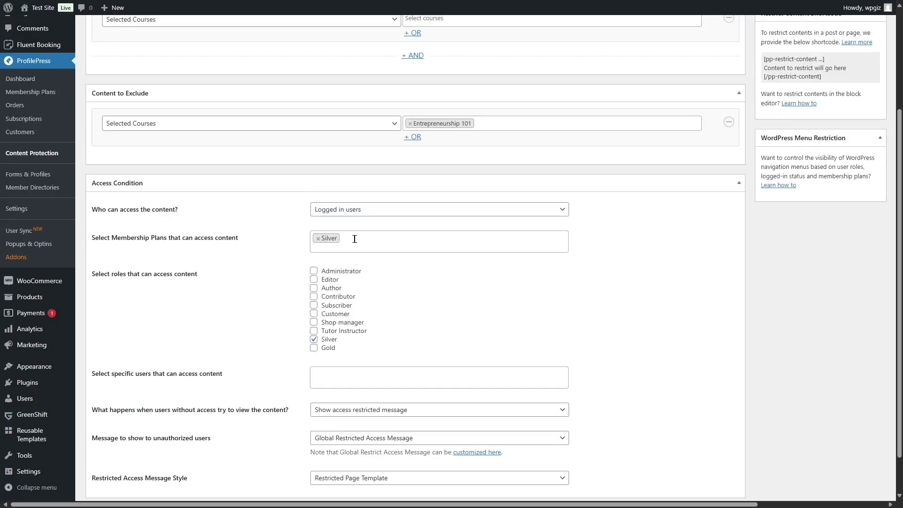
{"action": "scroll", "coordinate": [358, 326], "scroll_direction": "down", "scroll_amount": 2}
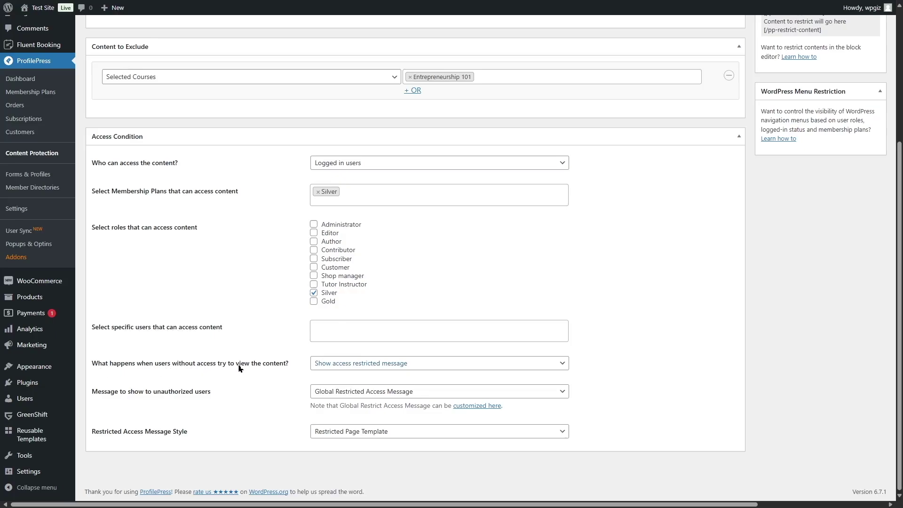
{"action": "left_click", "coordinate": [336, 365]}
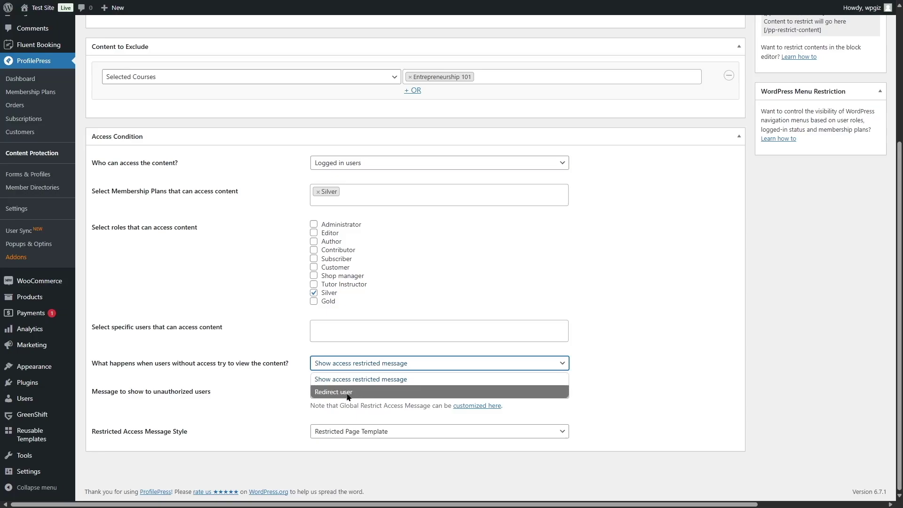
{"action": "left_click", "coordinate": [699, 379]}
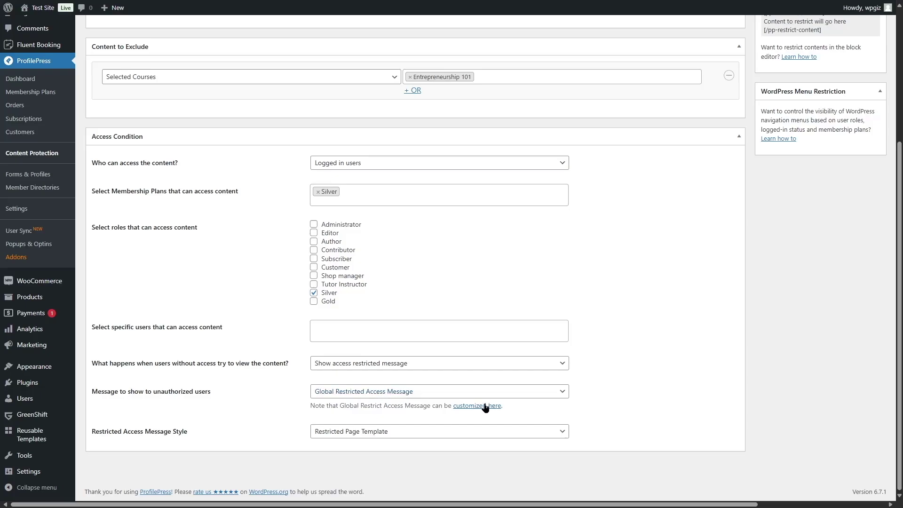
Step: Keep the Global Restricted Access Message with the Restricted Page Template style for unauthorised users
{"action": "left_click", "coordinate": [506, 394]}
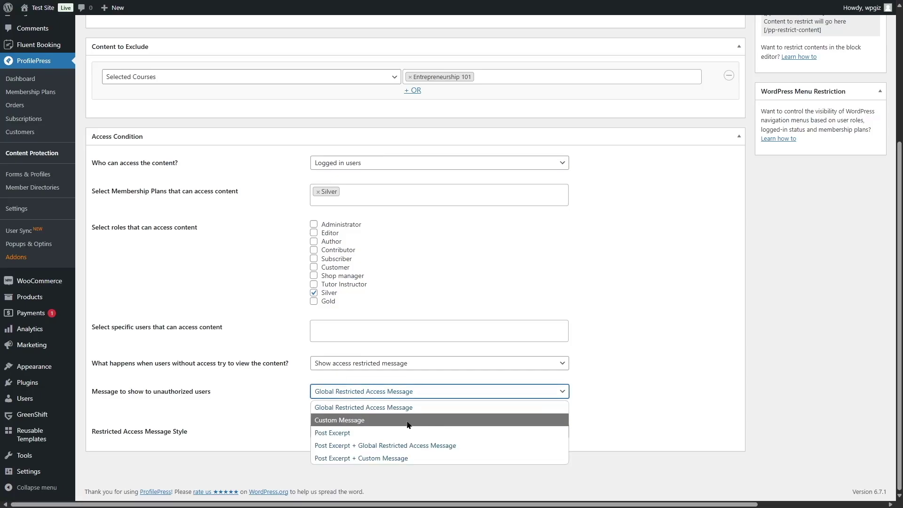
{"action": "left_click", "coordinate": [371, 421]}
{"action": "scroll", "coordinate": [319, 435], "scroll_direction": "down", "scroll_amount": 3}
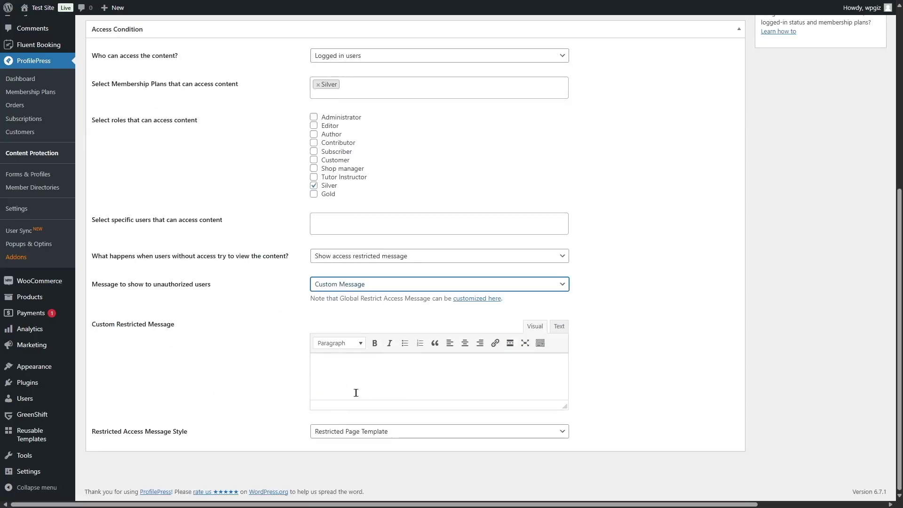
{"action": "left_click", "coordinate": [377, 287]}
{"action": "left_click", "coordinate": [377, 298]}
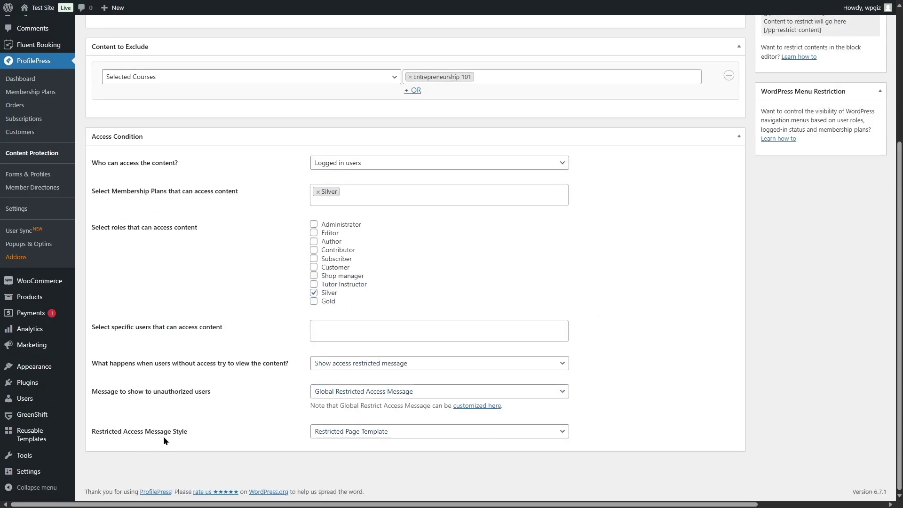
{"action": "left_click", "coordinate": [354, 433]}
{"action": "left_click", "coordinate": [388, 474]}
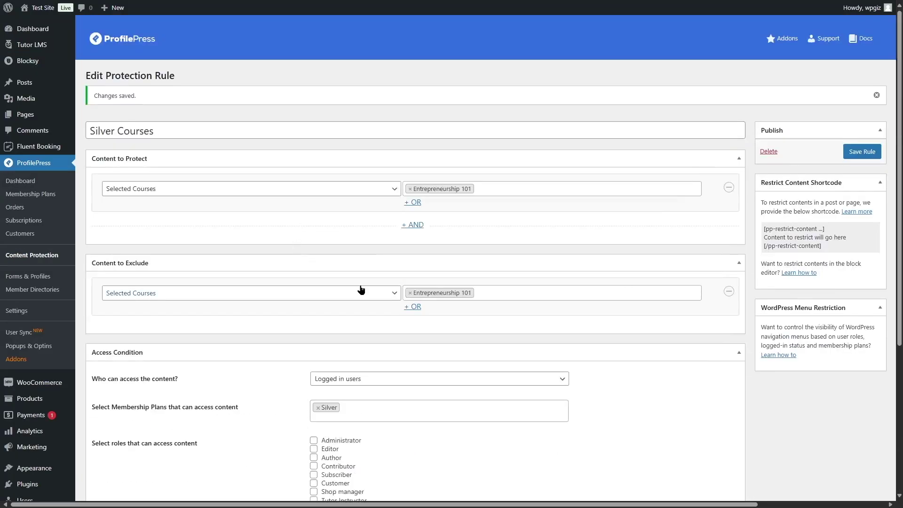
Step: Clear Content to Exclude to 'Select a condition', save the Silver Courses rule, and return to the list
{"action": "left_click", "coordinate": [327, 293]}
{"action": "left_click", "coordinate": [160, 272]}
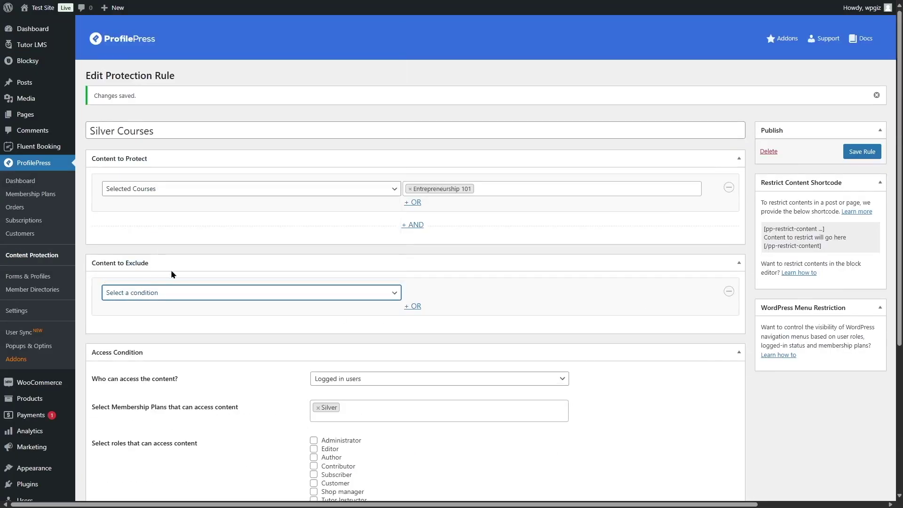
{"action": "left_click", "coordinate": [860, 154]}
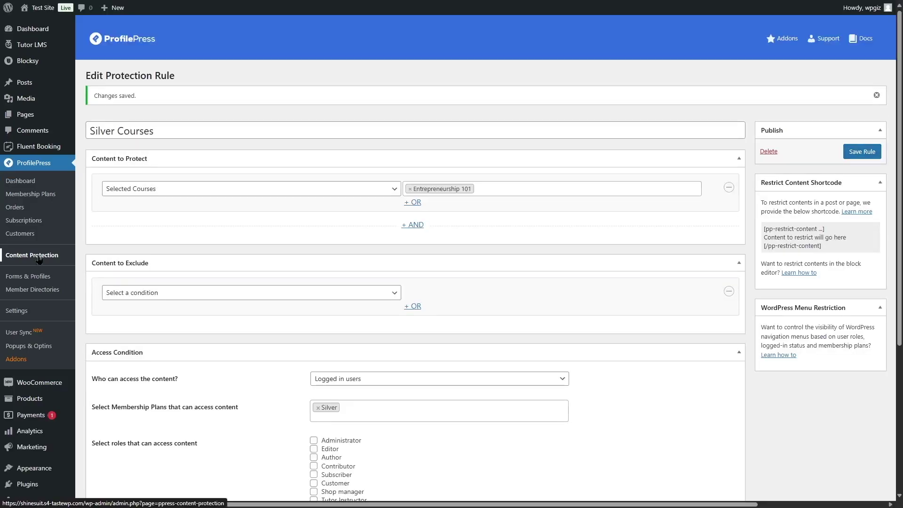
{"action": "left_click", "coordinate": [31, 255]}
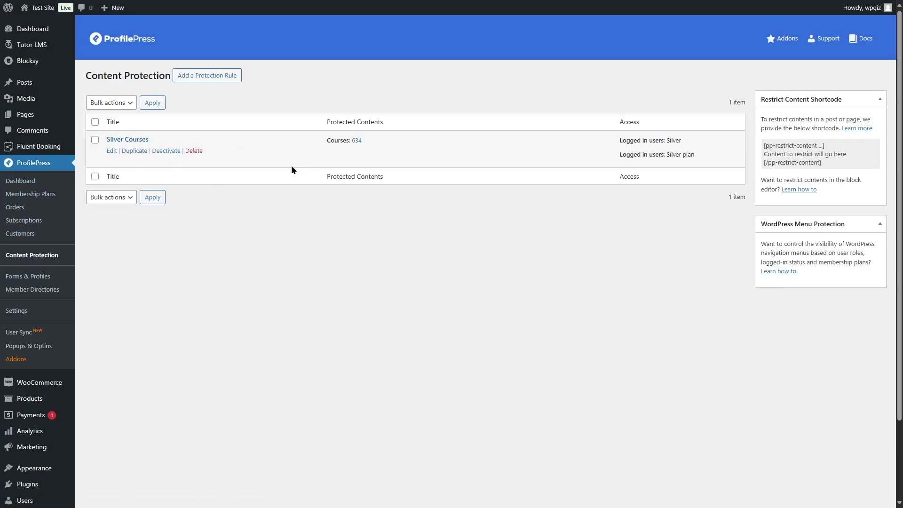
Step: On the live site, go from Sign Up to the login form and log in as the member
{"action": "key", "text": "ctrl+Tab"}
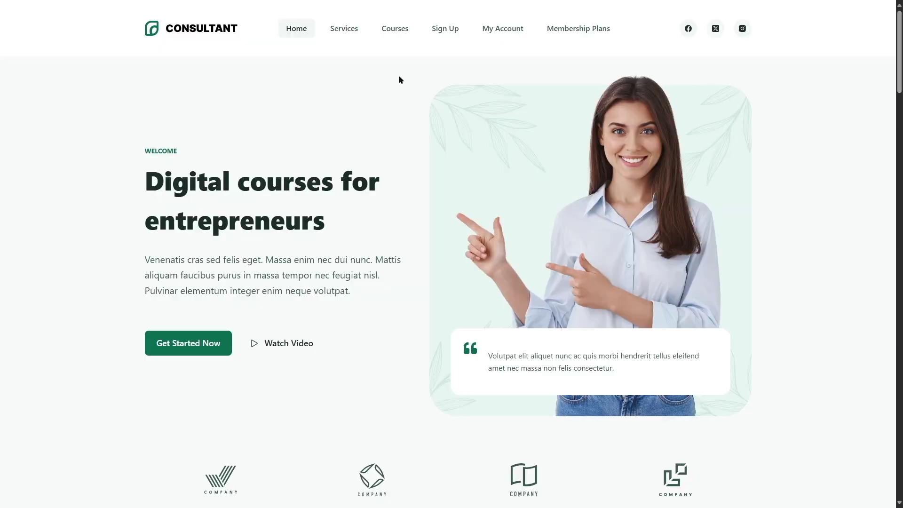
{"action": "left_click", "coordinate": [402, 30]}
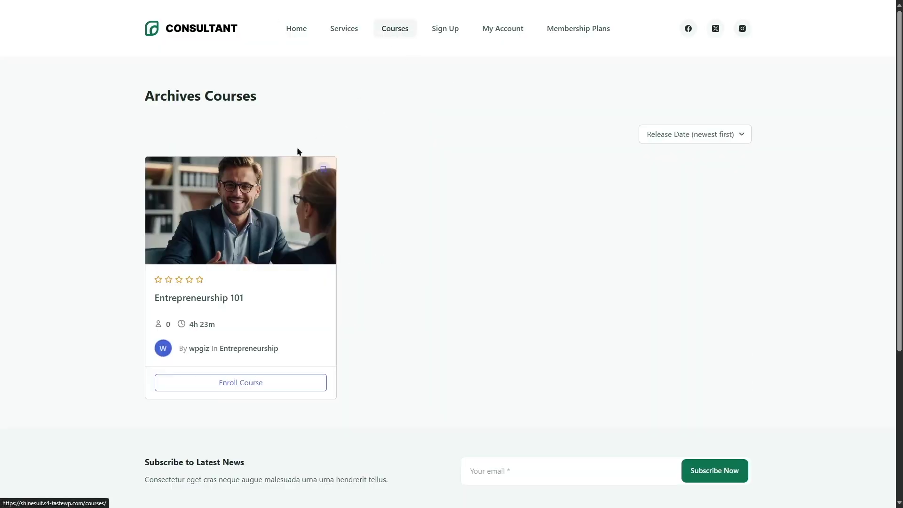
{"action": "left_click", "coordinate": [243, 225]}
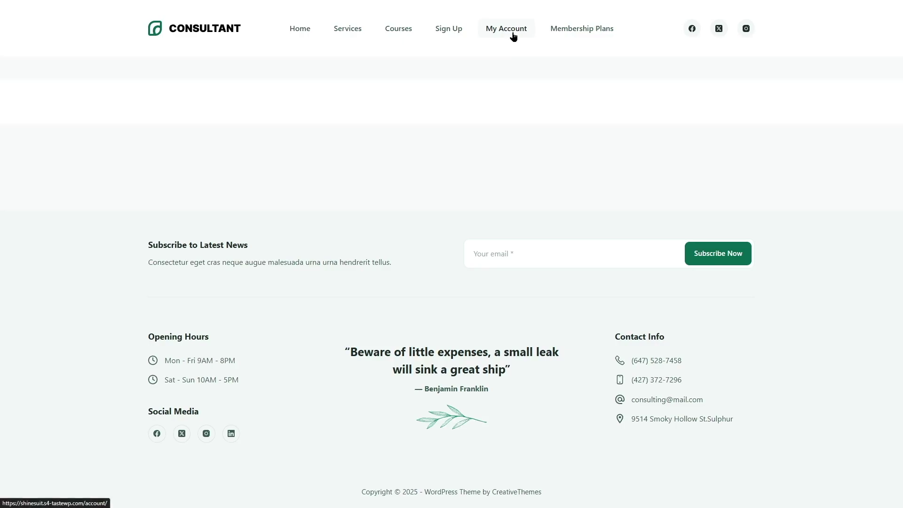
{"action": "left_click", "coordinate": [445, 27]}
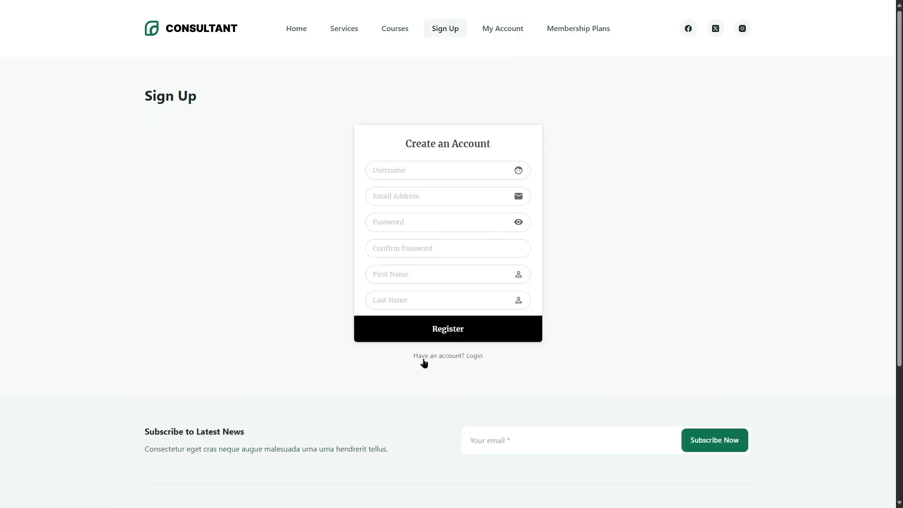
{"action": "left_click", "coordinate": [431, 357]}
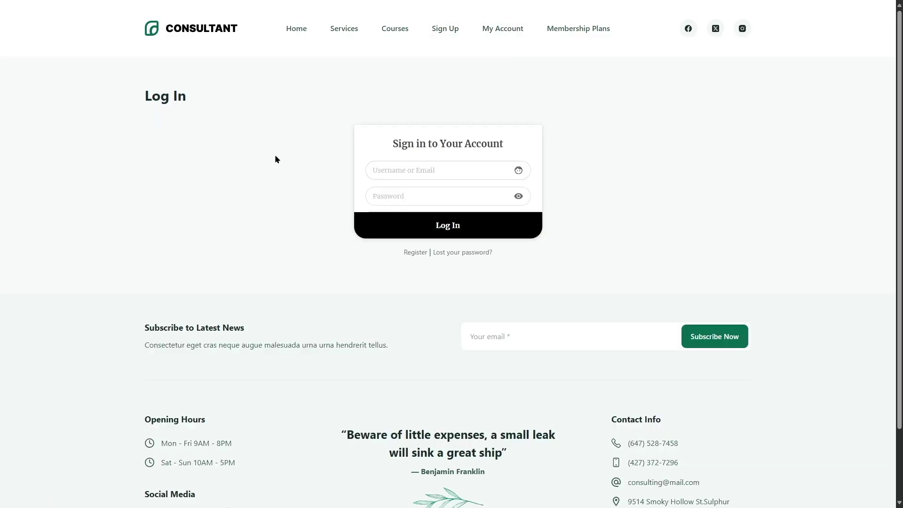
{"action": "left_click", "coordinate": [436, 231]}
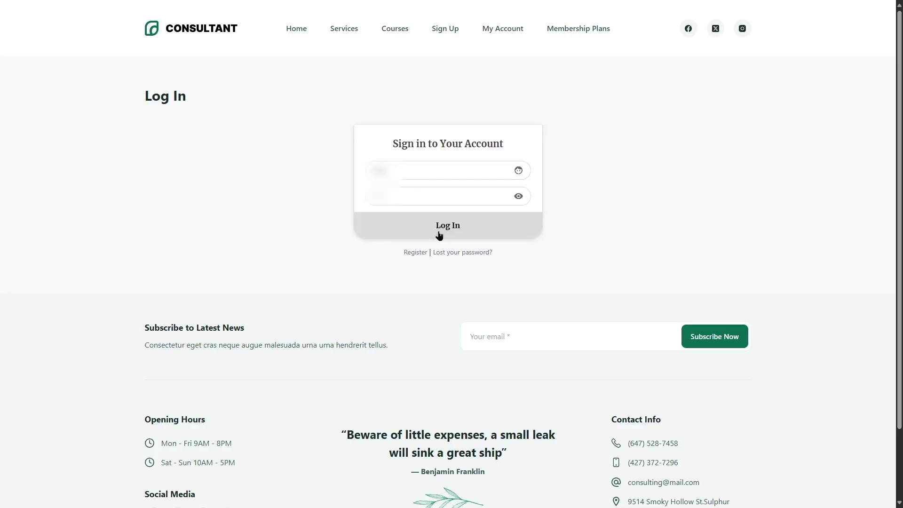
Step: Open the Entrepreneurship 101 course page from Courses, which still shows the course as Free
{"action": "left_click", "coordinate": [406, 30]}
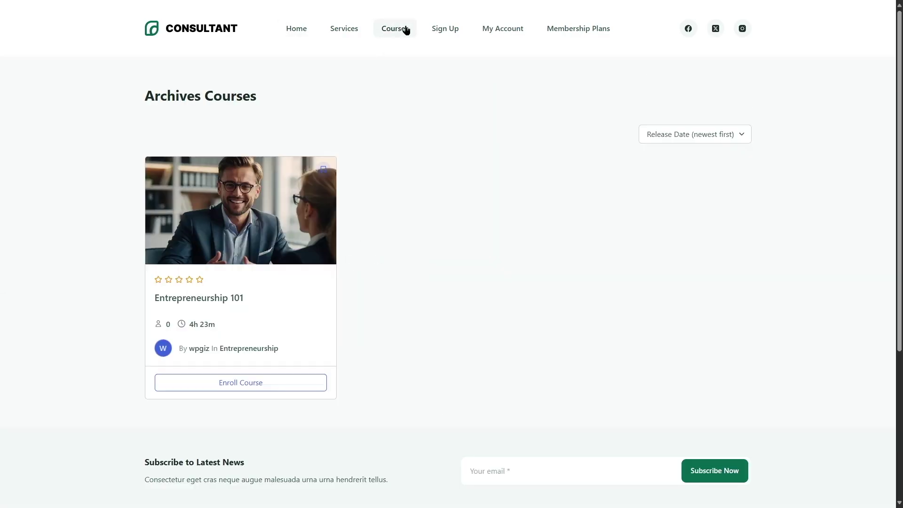
{"action": "left_click", "coordinate": [262, 238]}
{"action": "scroll", "coordinate": [553, 225], "scroll_direction": "down", "scroll_amount": 5}
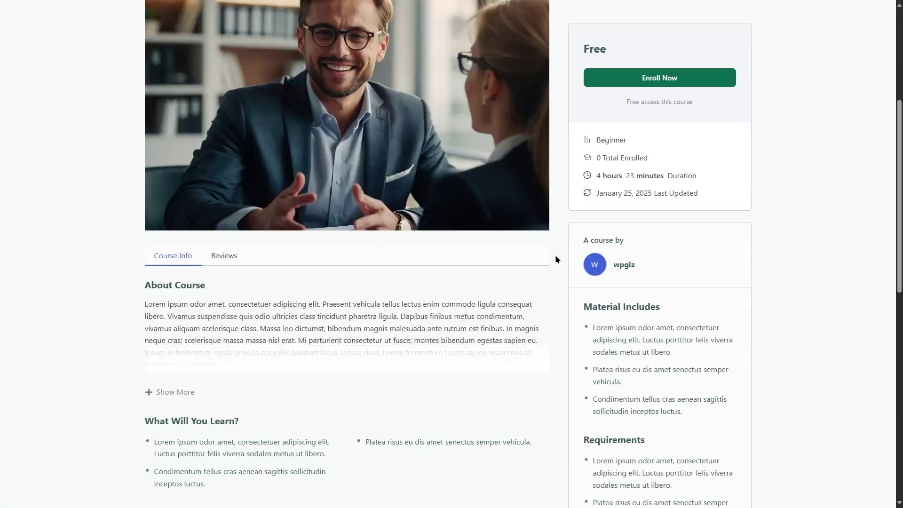
{"action": "scroll", "coordinate": [556, 256], "scroll_direction": "up", "scroll_amount": 3}
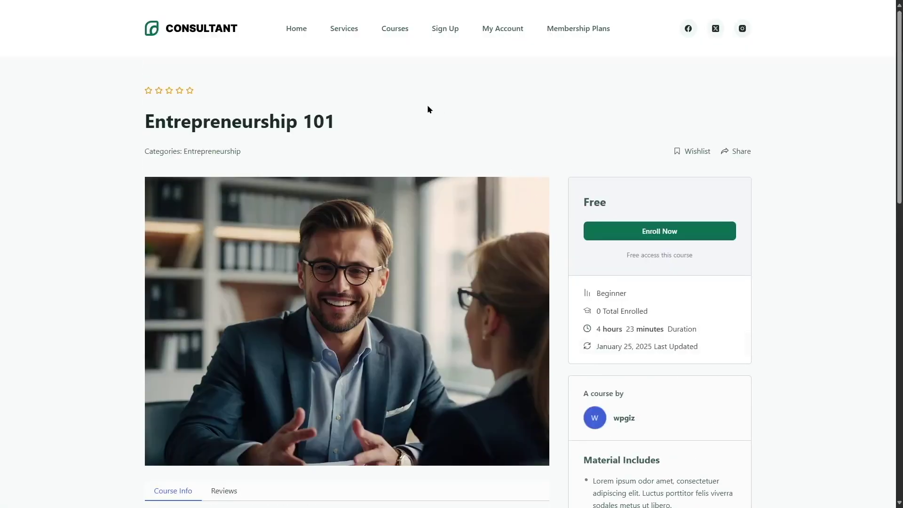
{"action": "scroll", "coordinate": [596, 117], "scroll_direction": "down", "scroll_amount": 1}
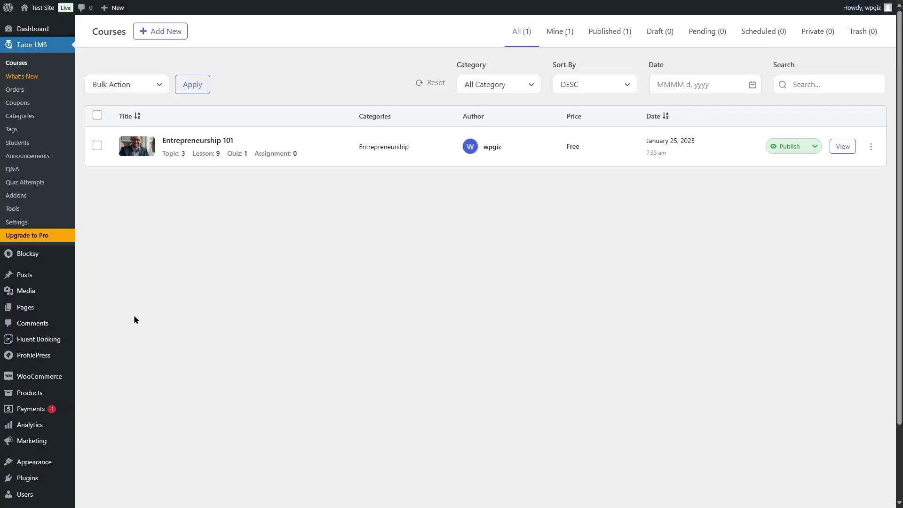
Step: Set Tutor LMS's Monetization eCommerce Engine to ProfilePress and save the settings
{"action": "mouse_move", "coordinate": [58, 359]}
{"action": "left_click", "coordinate": [58, 358]}
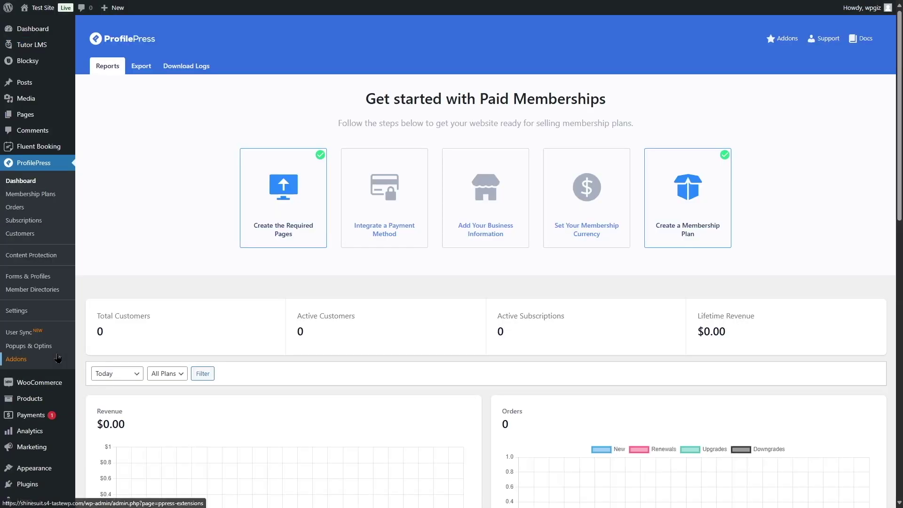
{"action": "mouse_move", "coordinate": [43, 54]}
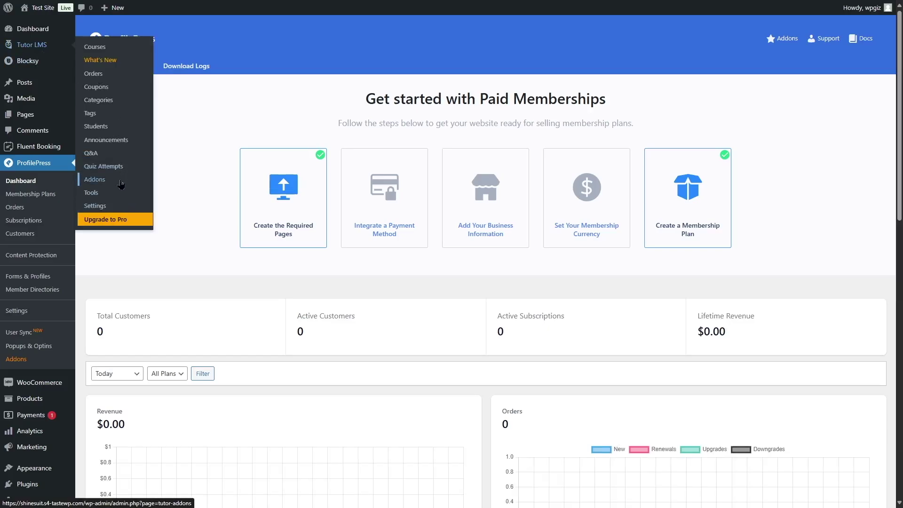
{"action": "left_click", "coordinate": [121, 206]}
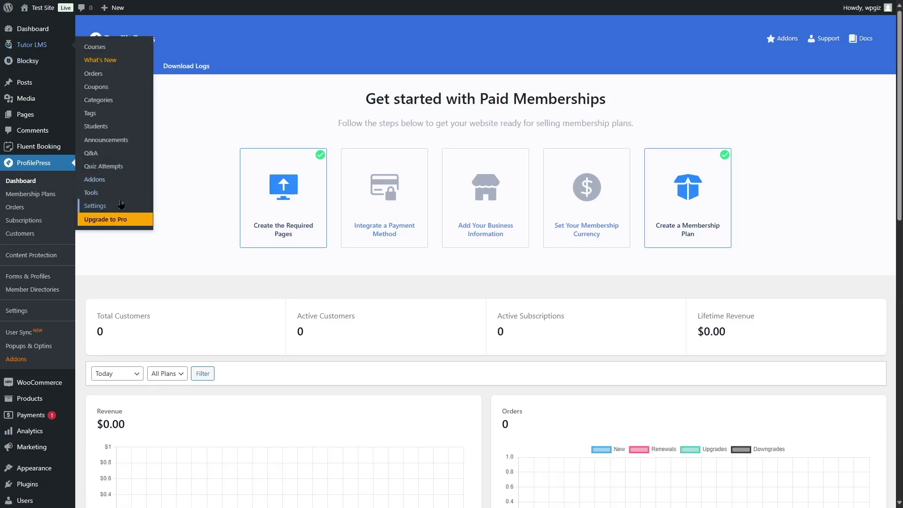
{"action": "left_click", "coordinate": [289, 112]}
{"action": "left_click", "coordinate": [678, 135]}
{"action": "left_click", "coordinate": [686, 197]}
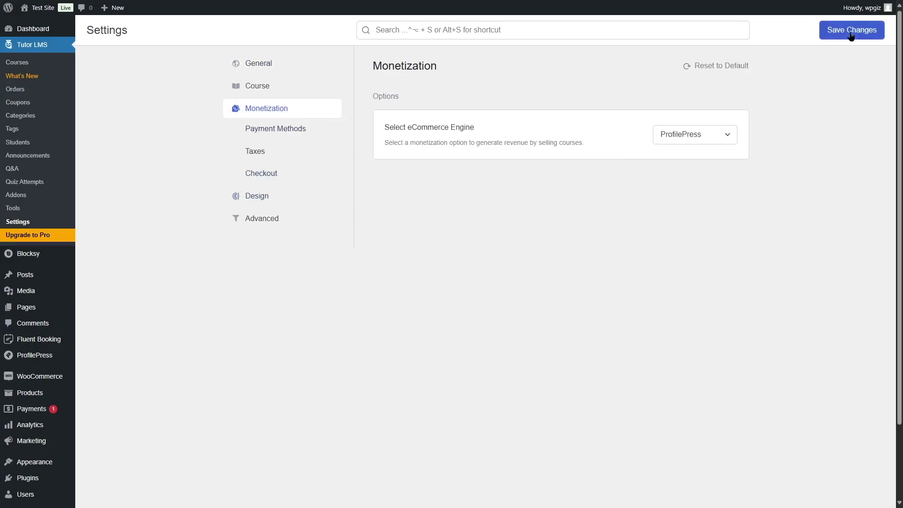
{"action": "left_click", "coordinate": [851, 31]}
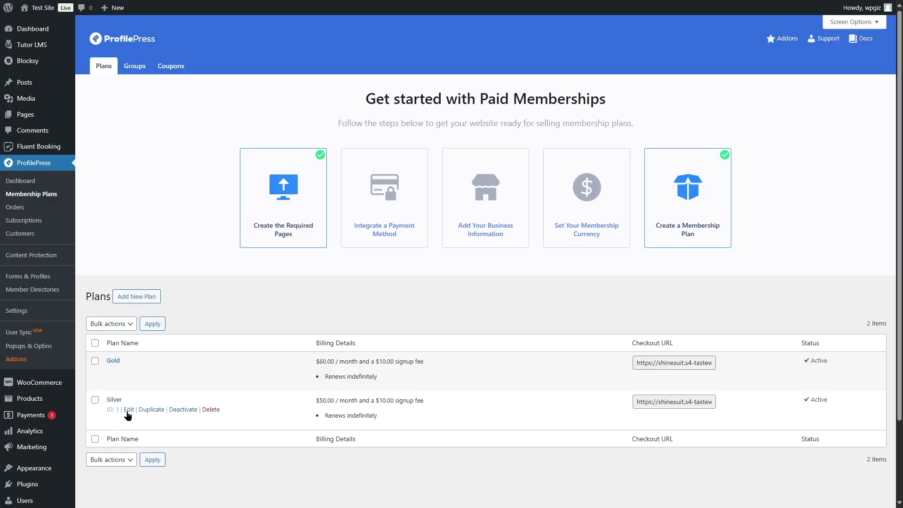
Step: Edit the Silver plan and check its Tutor LMS tab for Entrepreneurship 101
{"action": "left_click", "coordinate": [128, 409]}
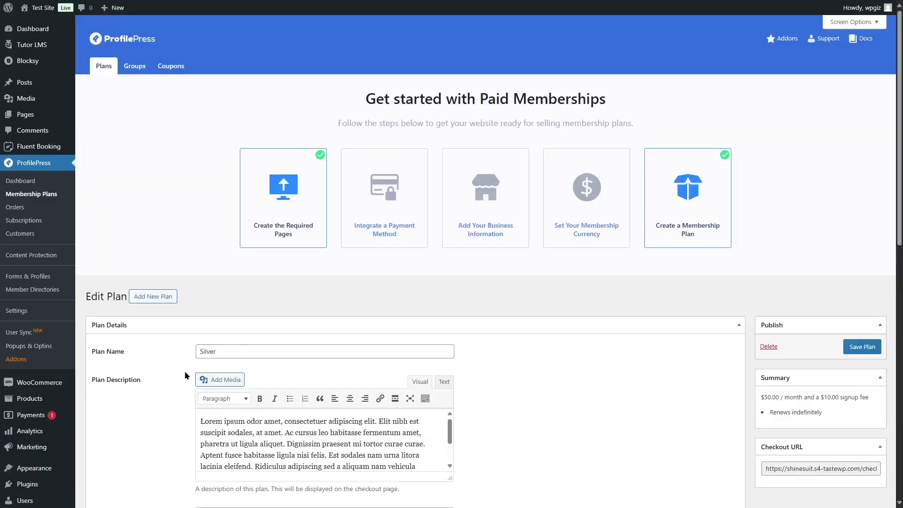
{"action": "scroll", "coordinate": [252, 338], "scroll_direction": "down", "scroll_amount": 15}
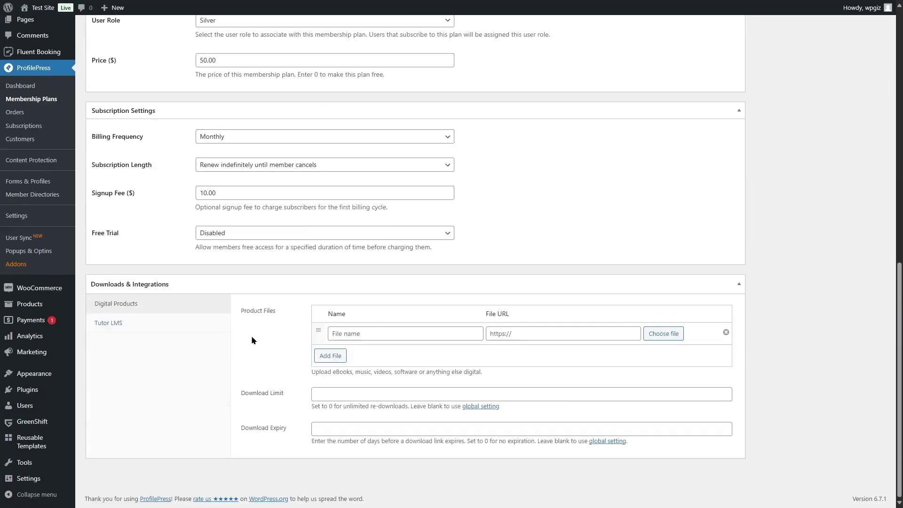
{"action": "left_click", "coordinate": [179, 331]}
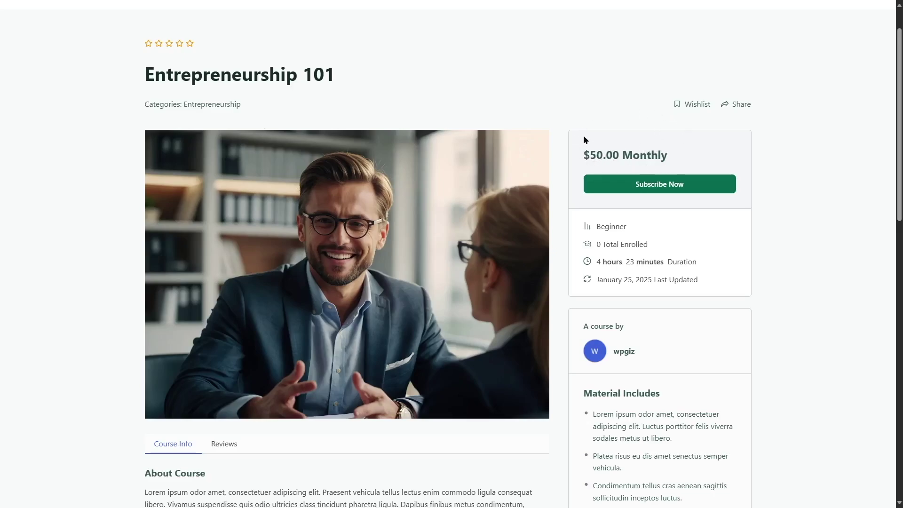
Step: Subscribe to Entrepreneurship 101 at $50.00 Monthly and review the checkout page
{"action": "left_click", "coordinate": [649, 188]}
{"action": "scroll", "coordinate": [466, 223], "scroll_direction": "down", "scroll_amount": 4}
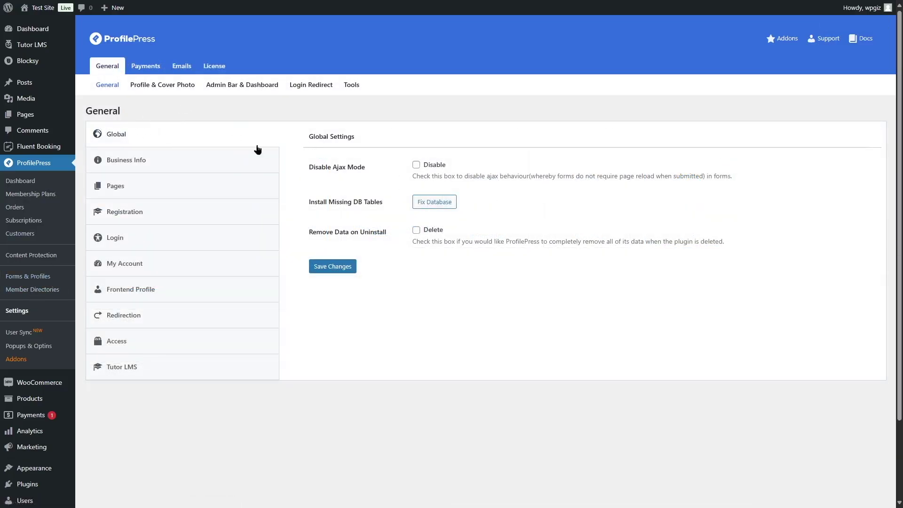
Step: Review the Business Info and Pages settings, then go to Payments > Payment Methods
{"action": "left_click", "coordinate": [163, 165]}
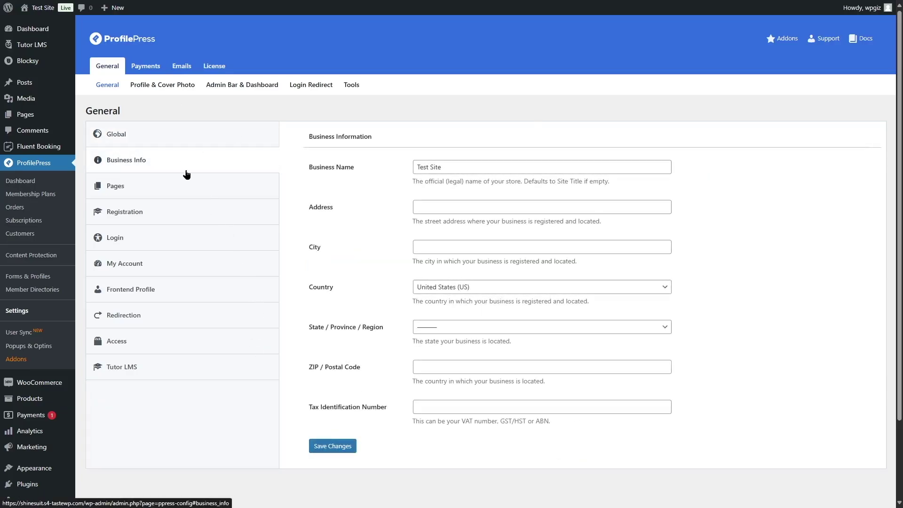
{"action": "left_click", "coordinate": [134, 194]}
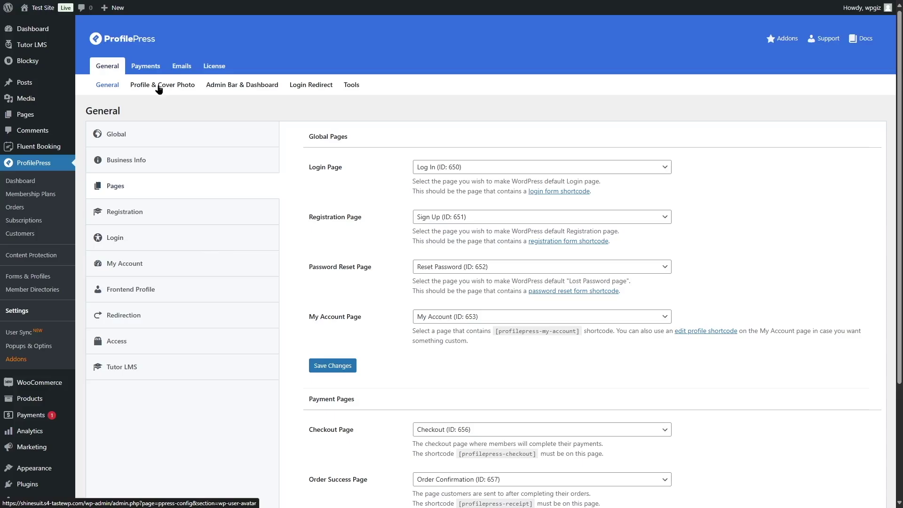
{"action": "left_click", "coordinate": [150, 69]}
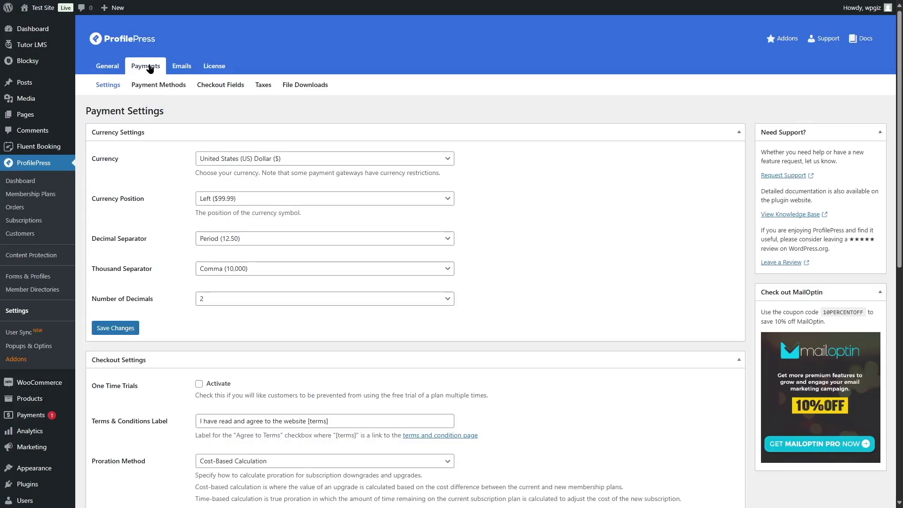
{"action": "left_click", "coordinate": [156, 89]}
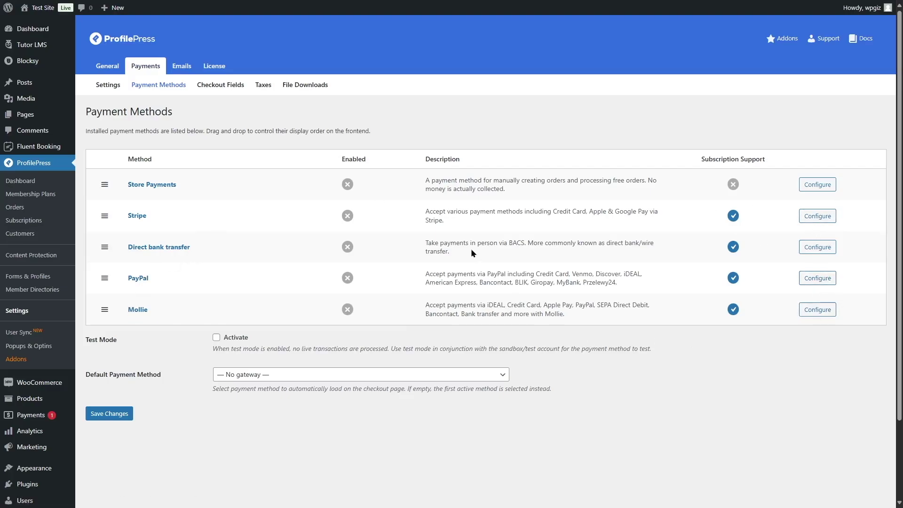
Step: Check the Default Payment Method dropdown choices without changing them
{"action": "left_click", "coordinate": [296, 375]}
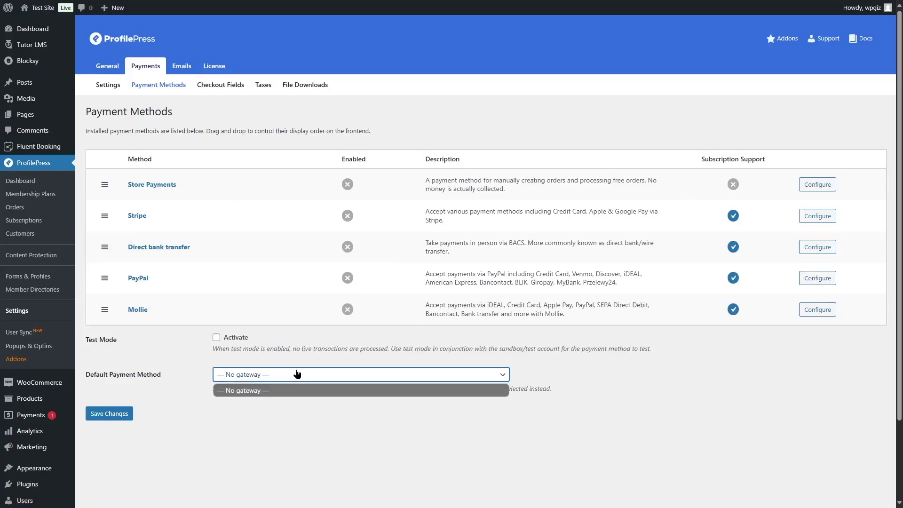
{"action": "left_click", "coordinate": [652, 431]}
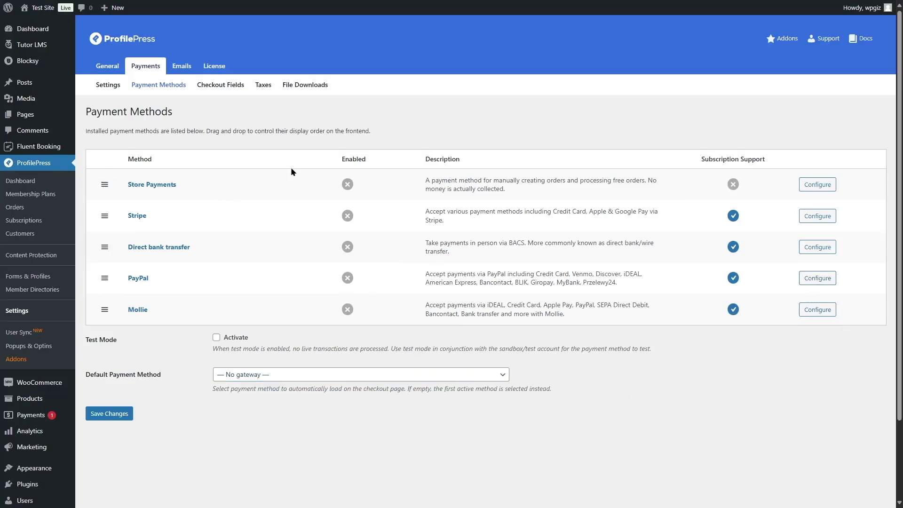
{"action": "left_click", "coordinate": [273, 379]}
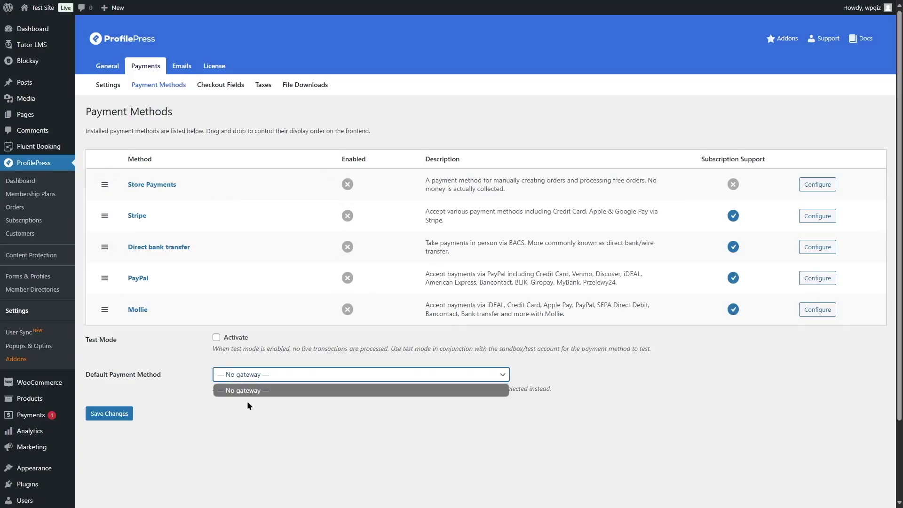
{"action": "left_click", "coordinate": [306, 437]}
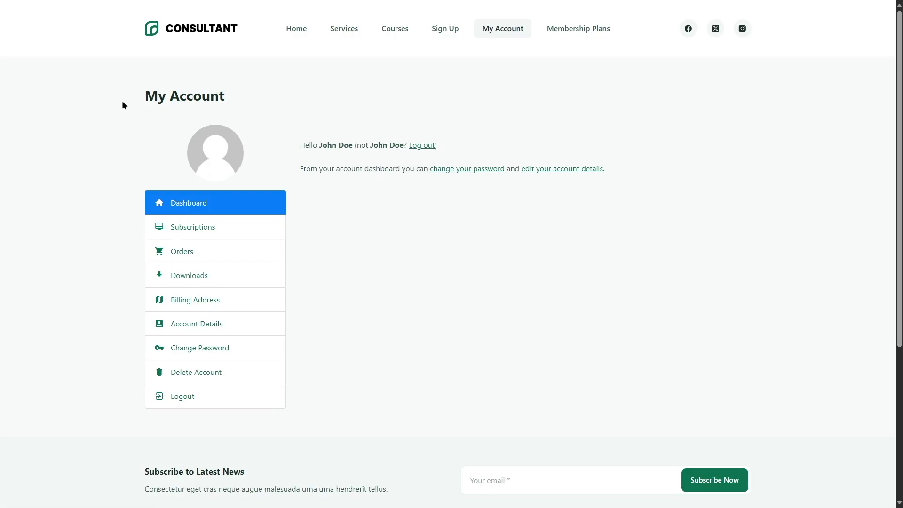
Step: Look over the member's Account Details, then view their Subscriptions, which are still empty
{"action": "left_click", "coordinate": [184, 330]}
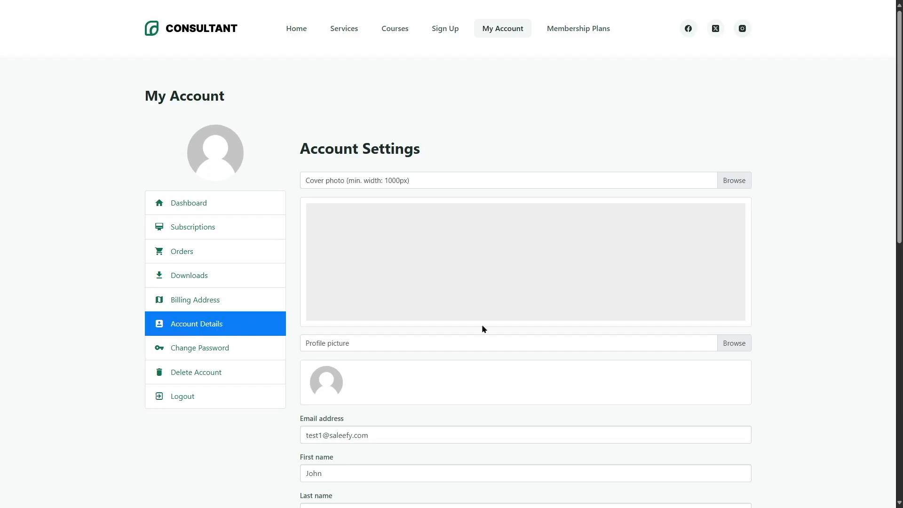
{"action": "scroll", "coordinate": [481, 324], "scroll_direction": "down", "scroll_amount": 1}
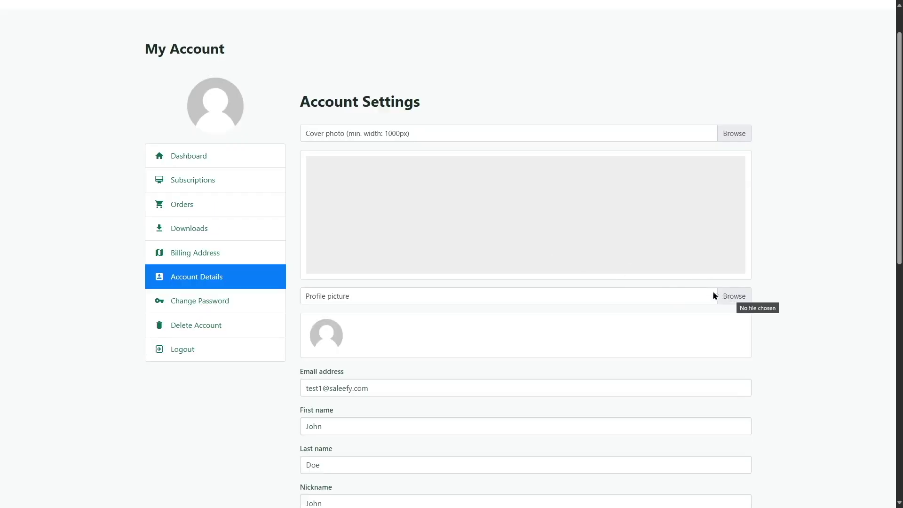
{"action": "scroll", "coordinate": [685, 214], "scroll_direction": "down", "scroll_amount": 1}
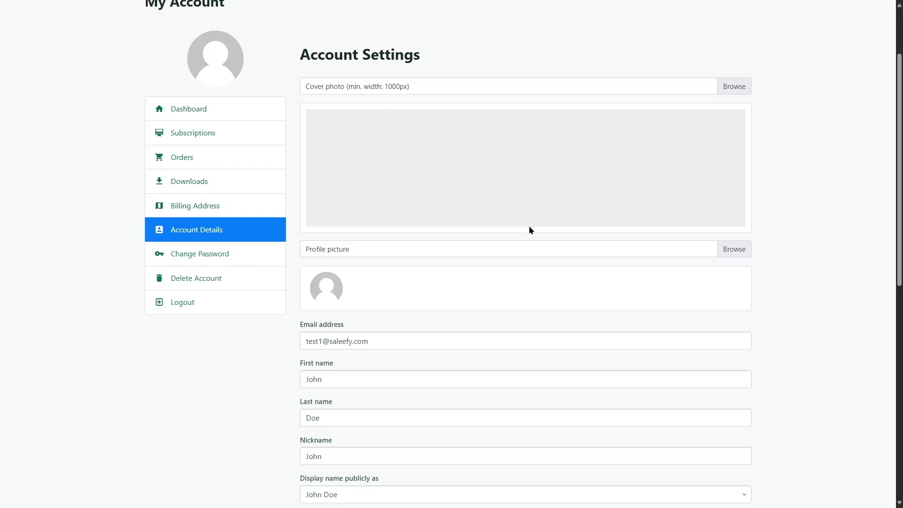
{"action": "left_click", "coordinate": [216, 138]}
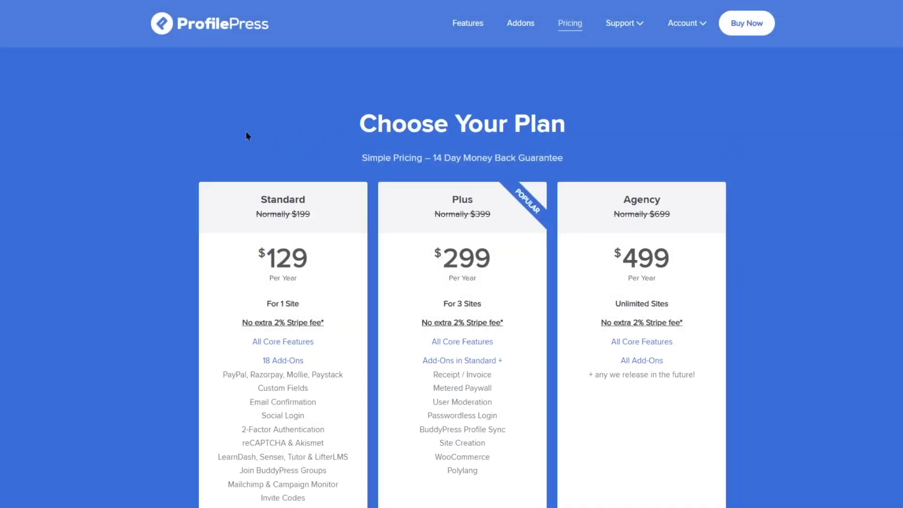
Step: Scroll through the Standard (1 site), Plus (3 sites) and Agency (unlimited sites) pricing plans
{"action": "scroll", "coordinate": [246, 133], "scroll_direction": "down", "scroll_amount": 2}
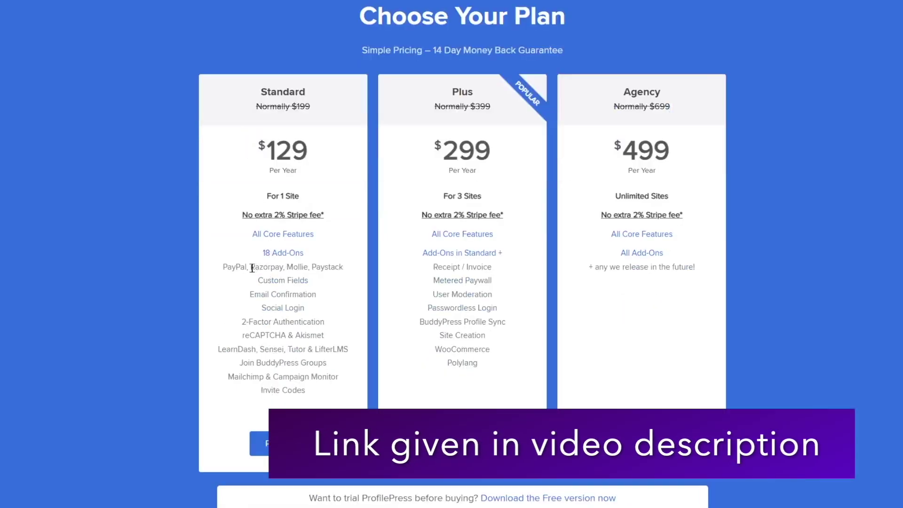
{"action": "scroll", "coordinate": [798, 159], "scroll_direction": "up", "scroll_amount": 2}
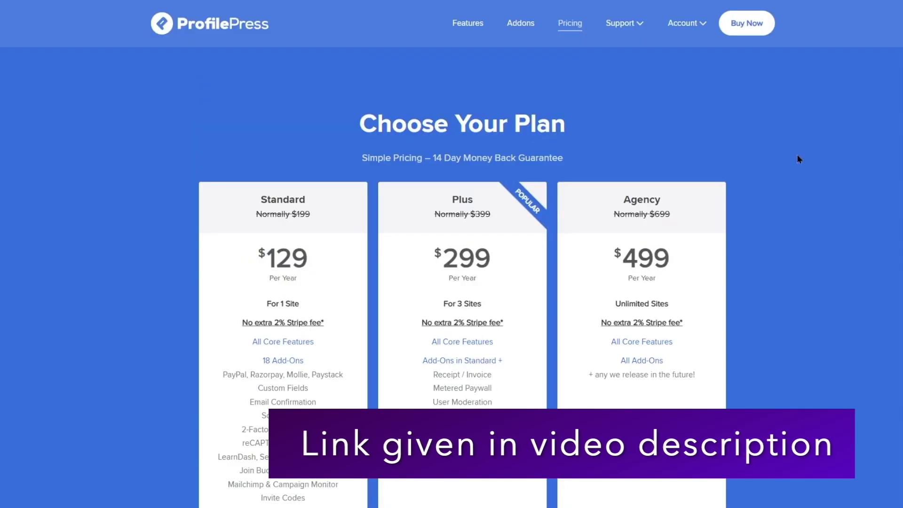